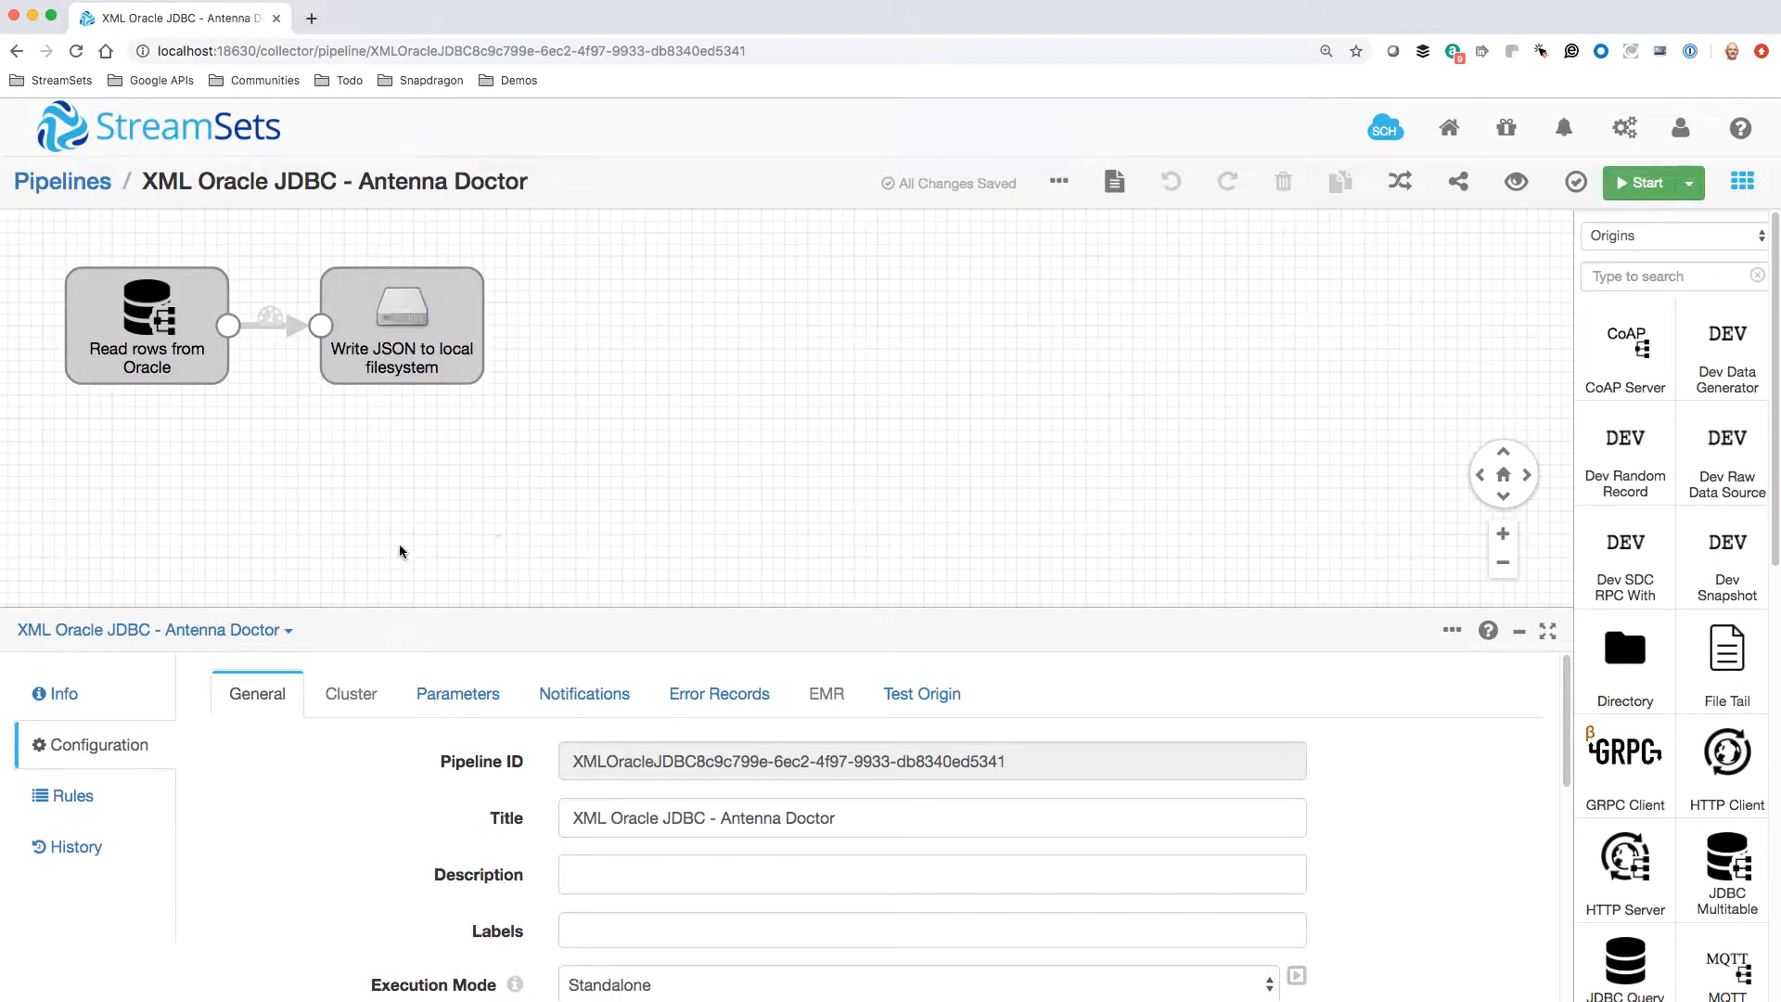
Review the JDBC connection and table settings of the "Read rows from Oracle" origin
{"action": "left_click", "coordinate": [104, 354]}
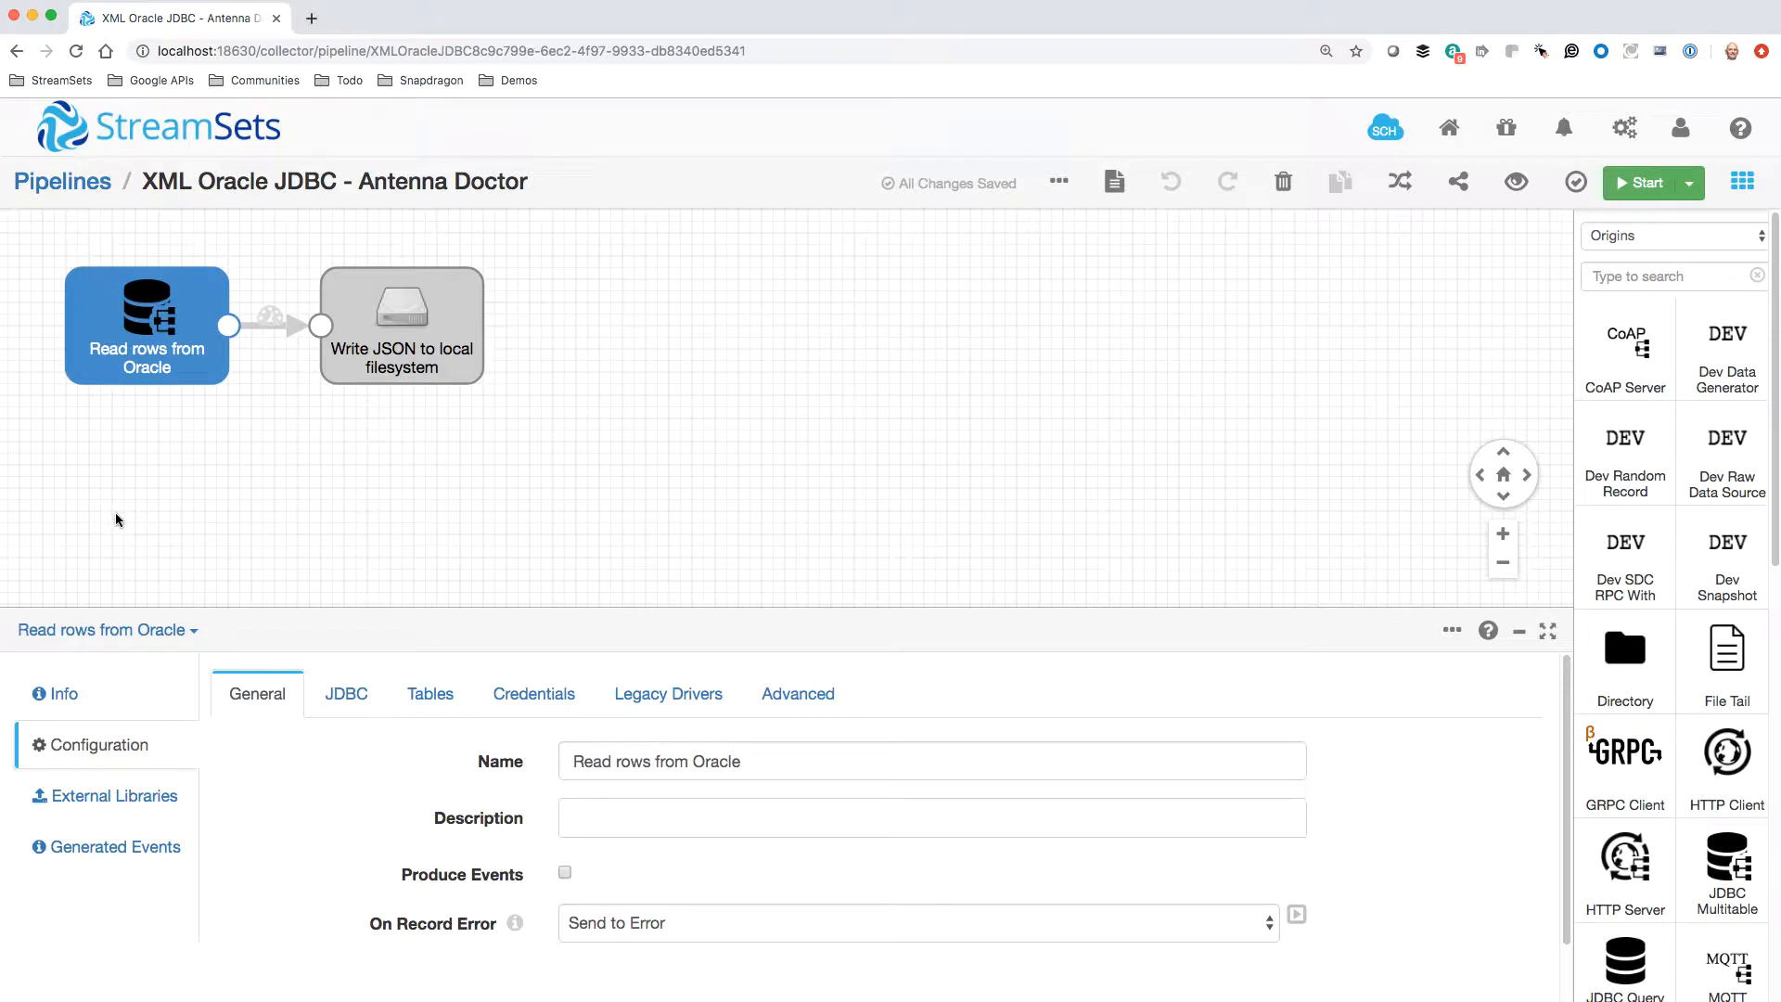
{"action": "left_click", "coordinate": [348, 703]}
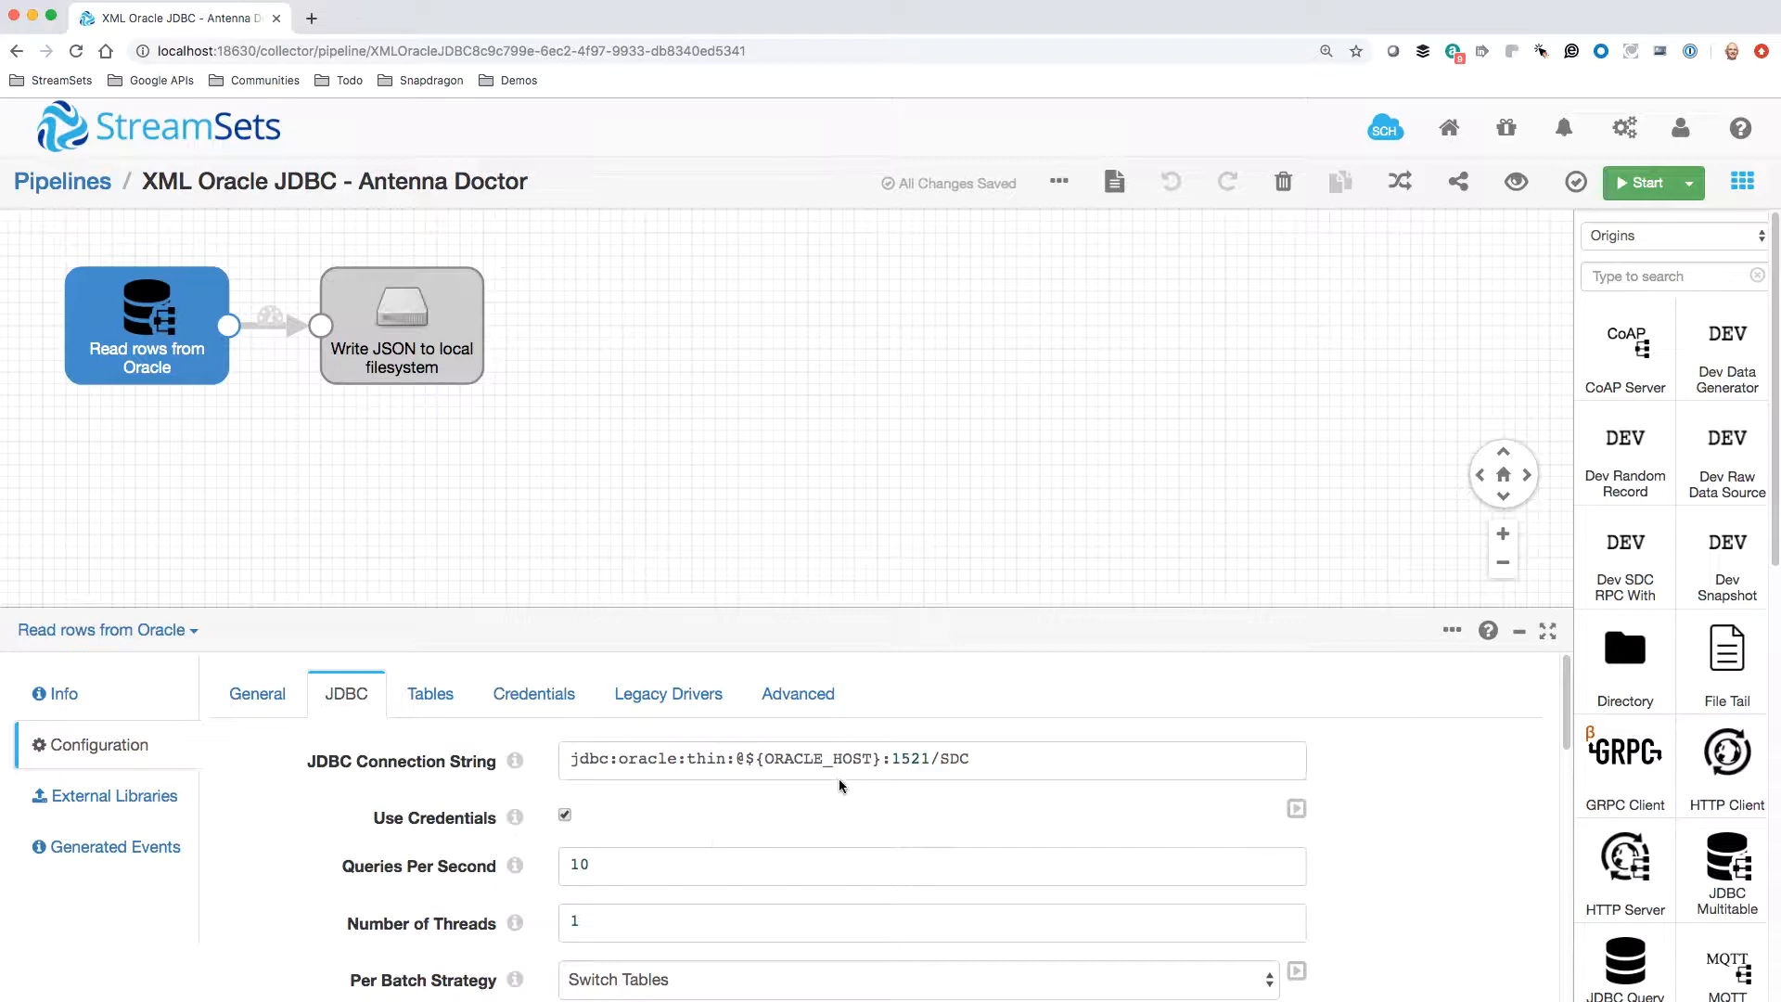
{"action": "left_click", "coordinate": [429, 694]}
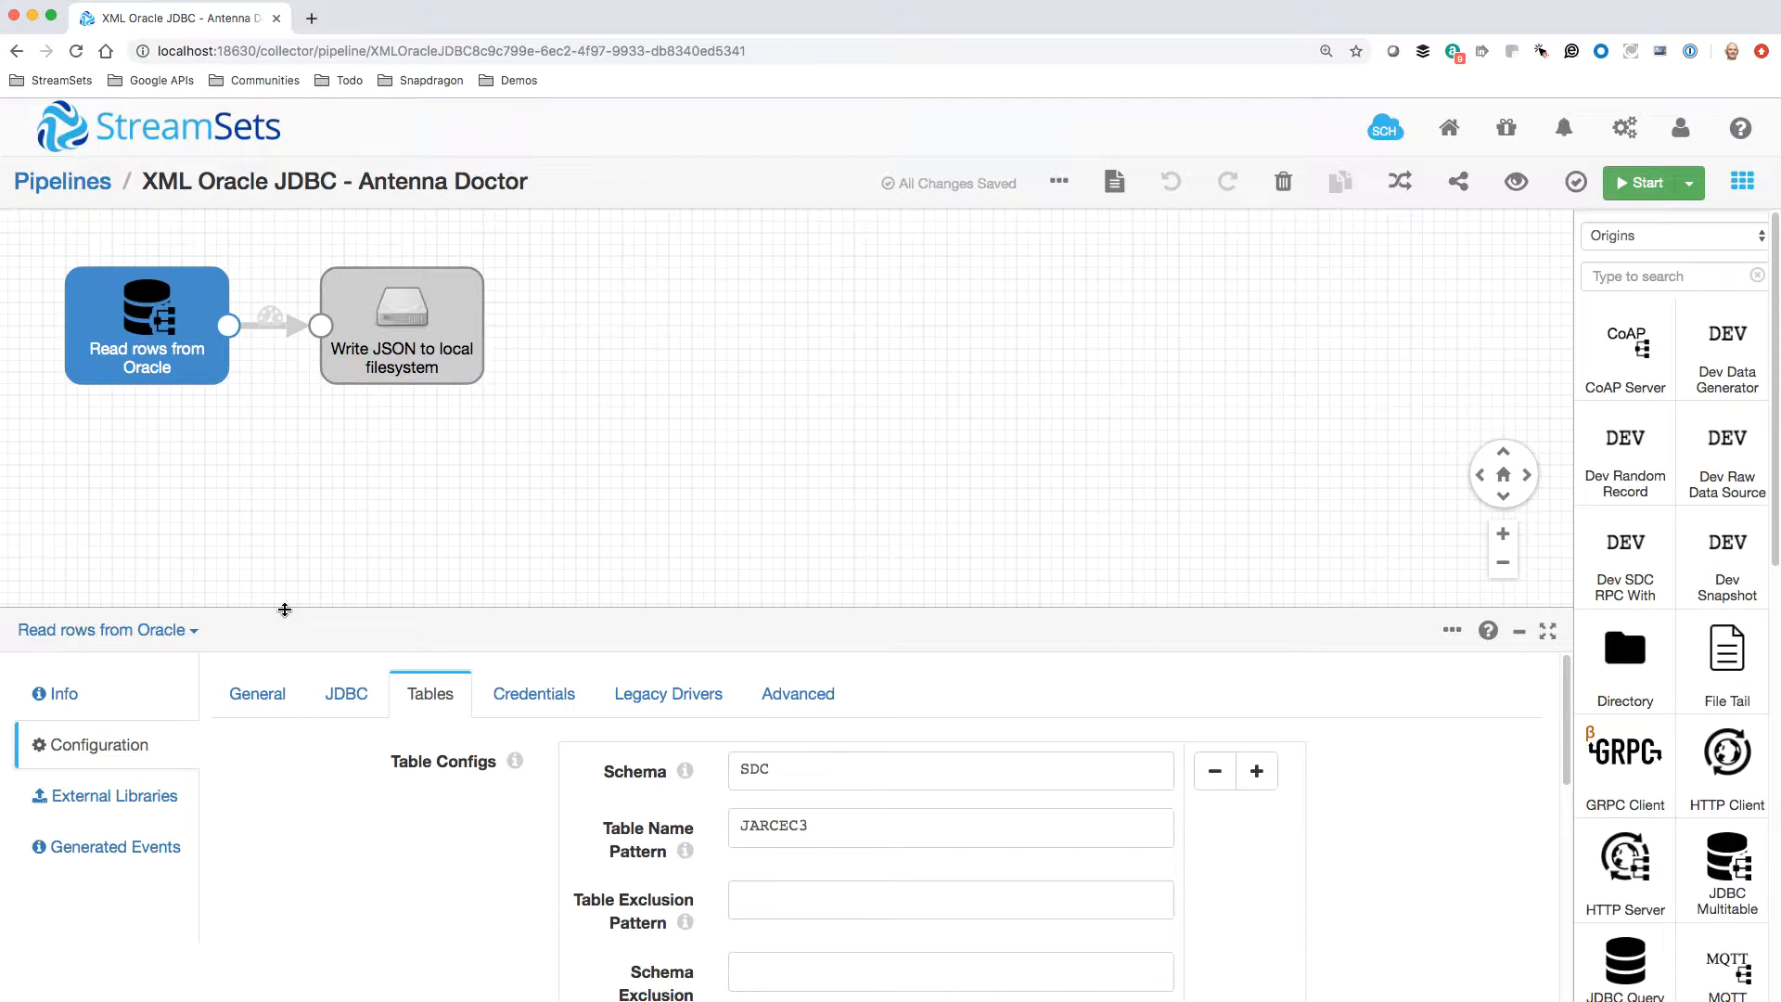
{"action": "left_click", "coordinate": [341, 705]}
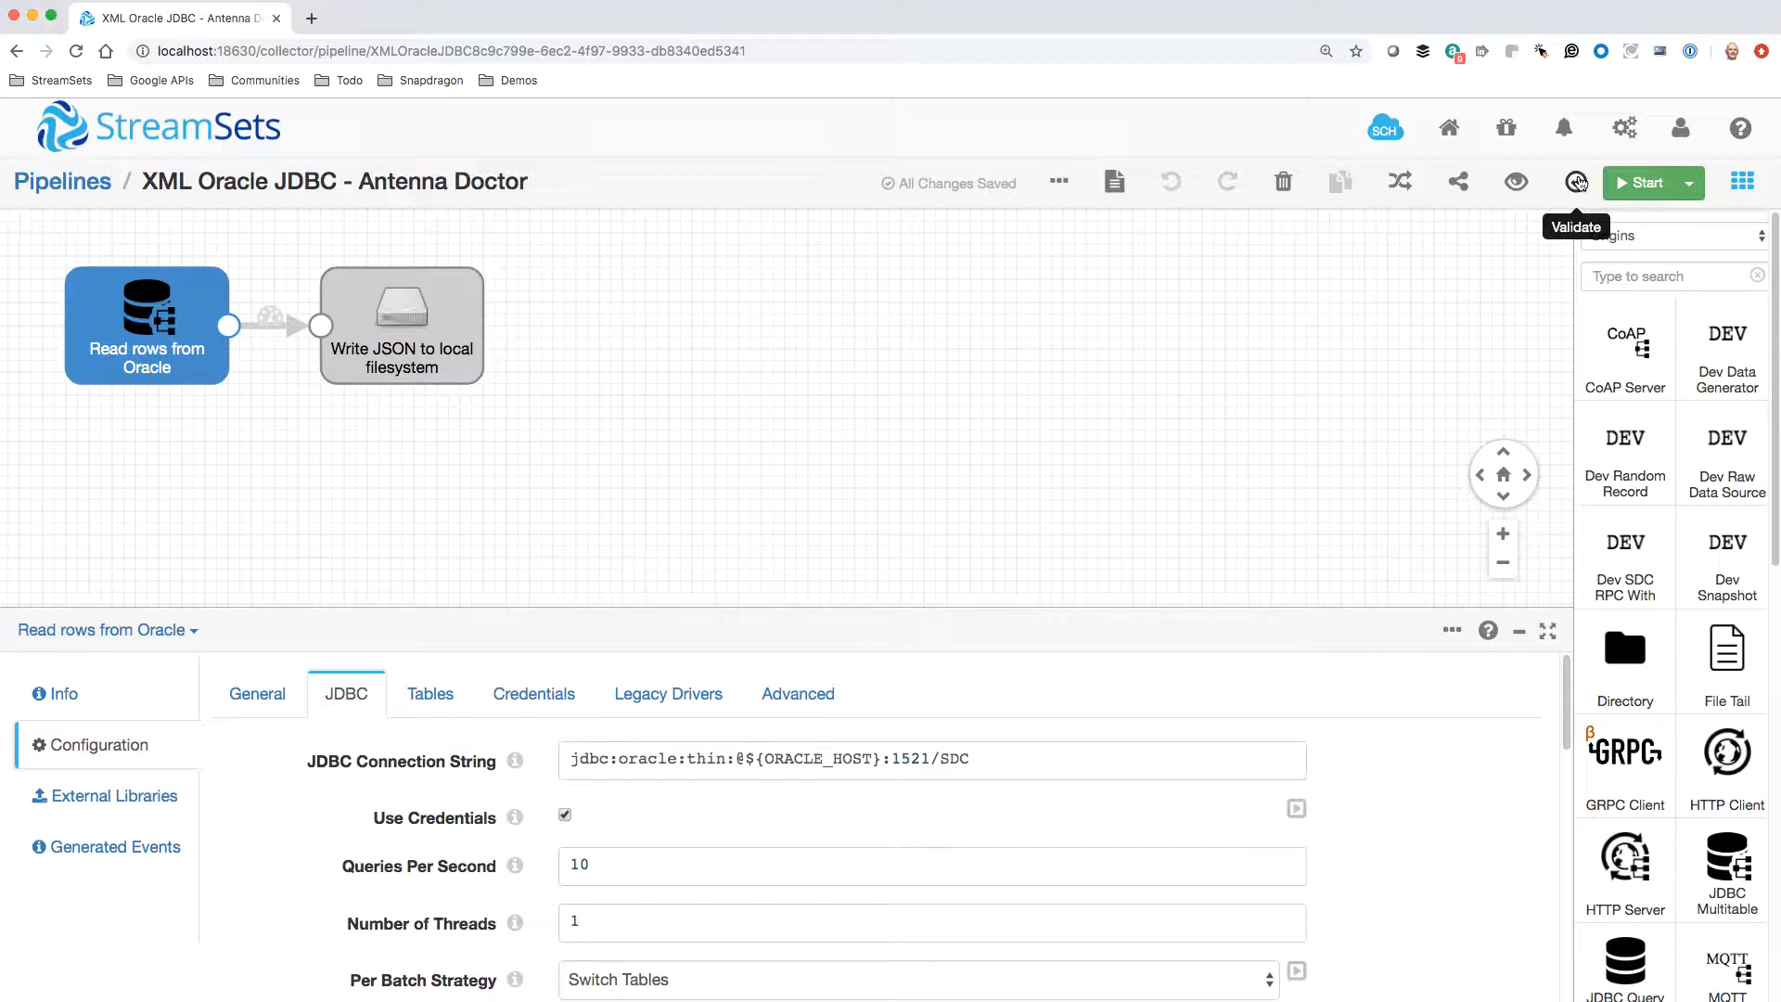
Validate the pipeline and open the details of the error reported for the JDBC connection string
{"action": "left_click", "coordinate": [1577, 183]}
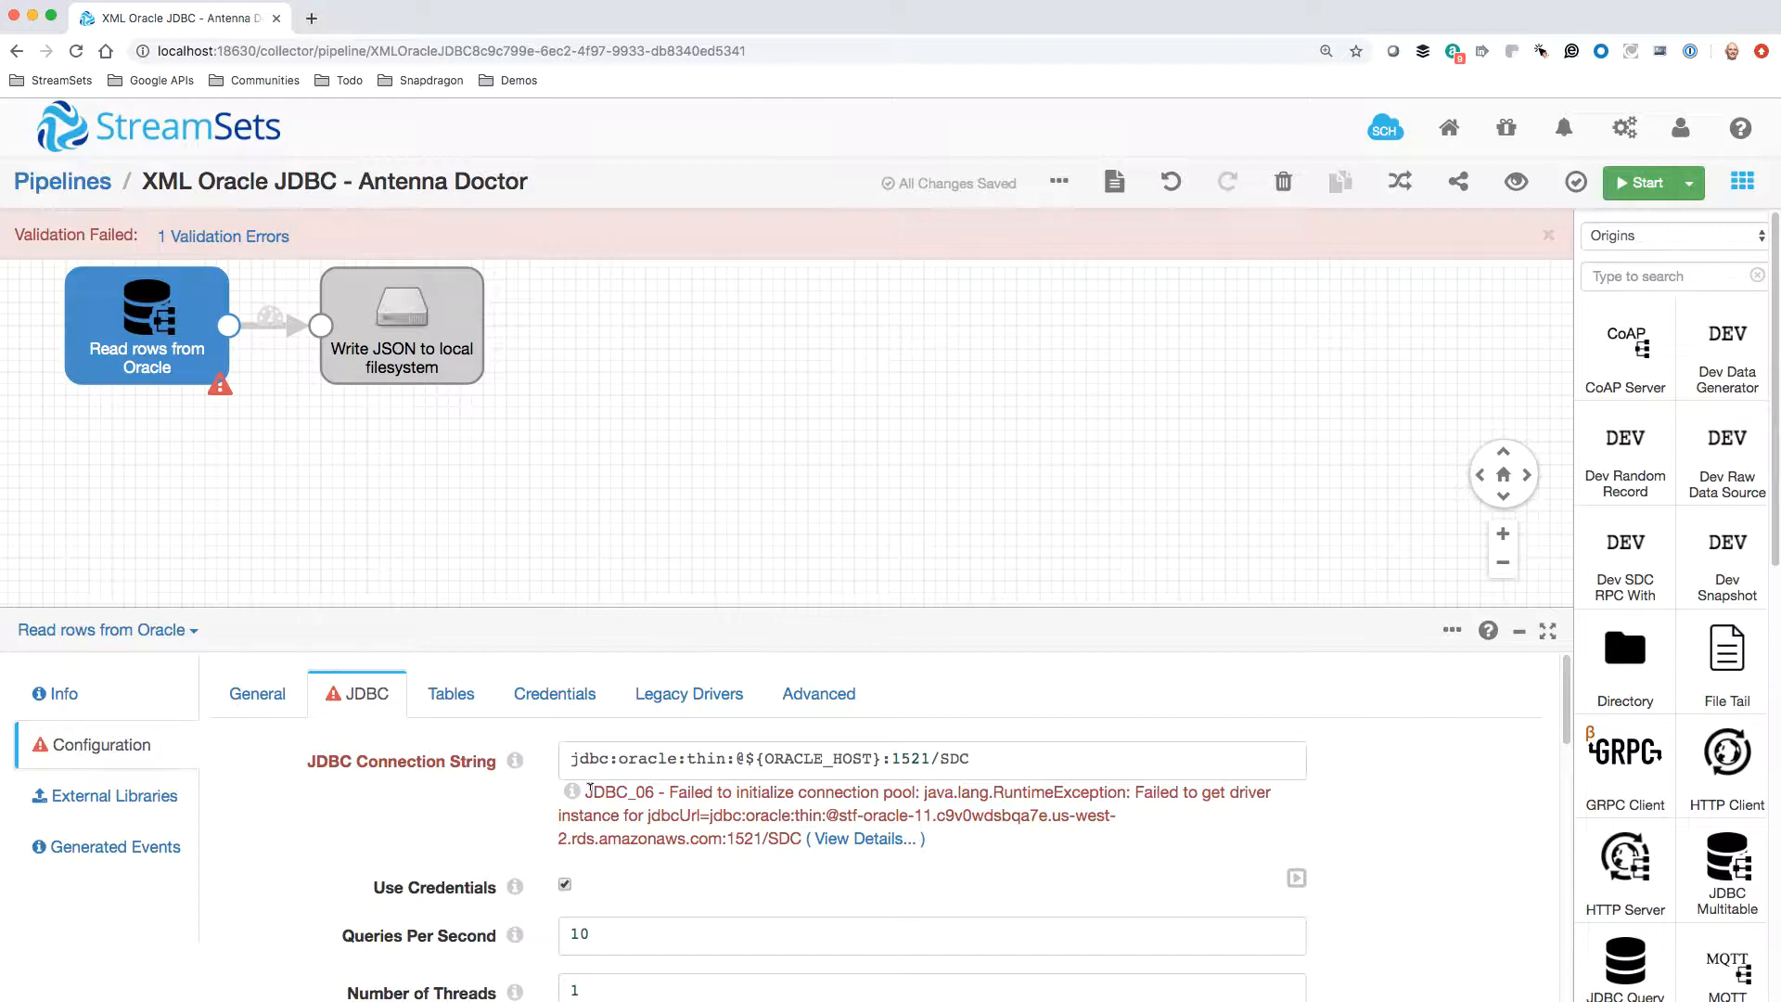
{"action": "left_click_drag", "start_coordinate": [590, 789], "coordinate": [801, 840]}
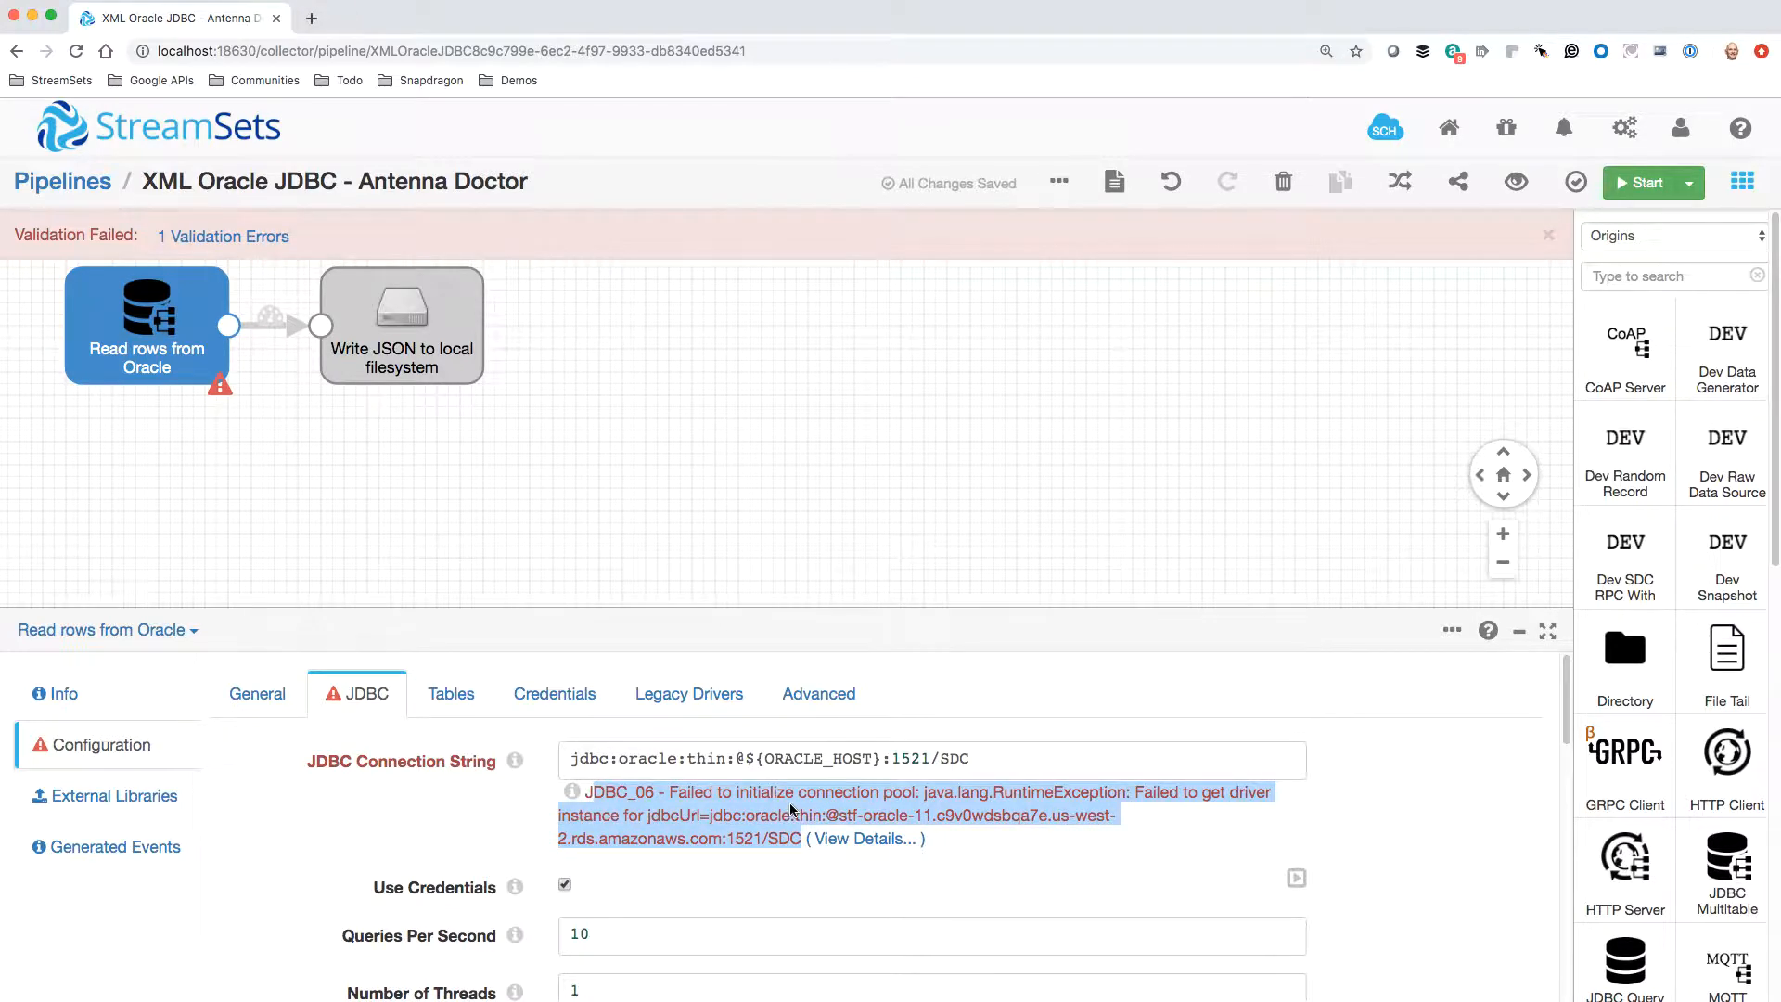
{"action": "left_click", "coordinate": [740, 823]}
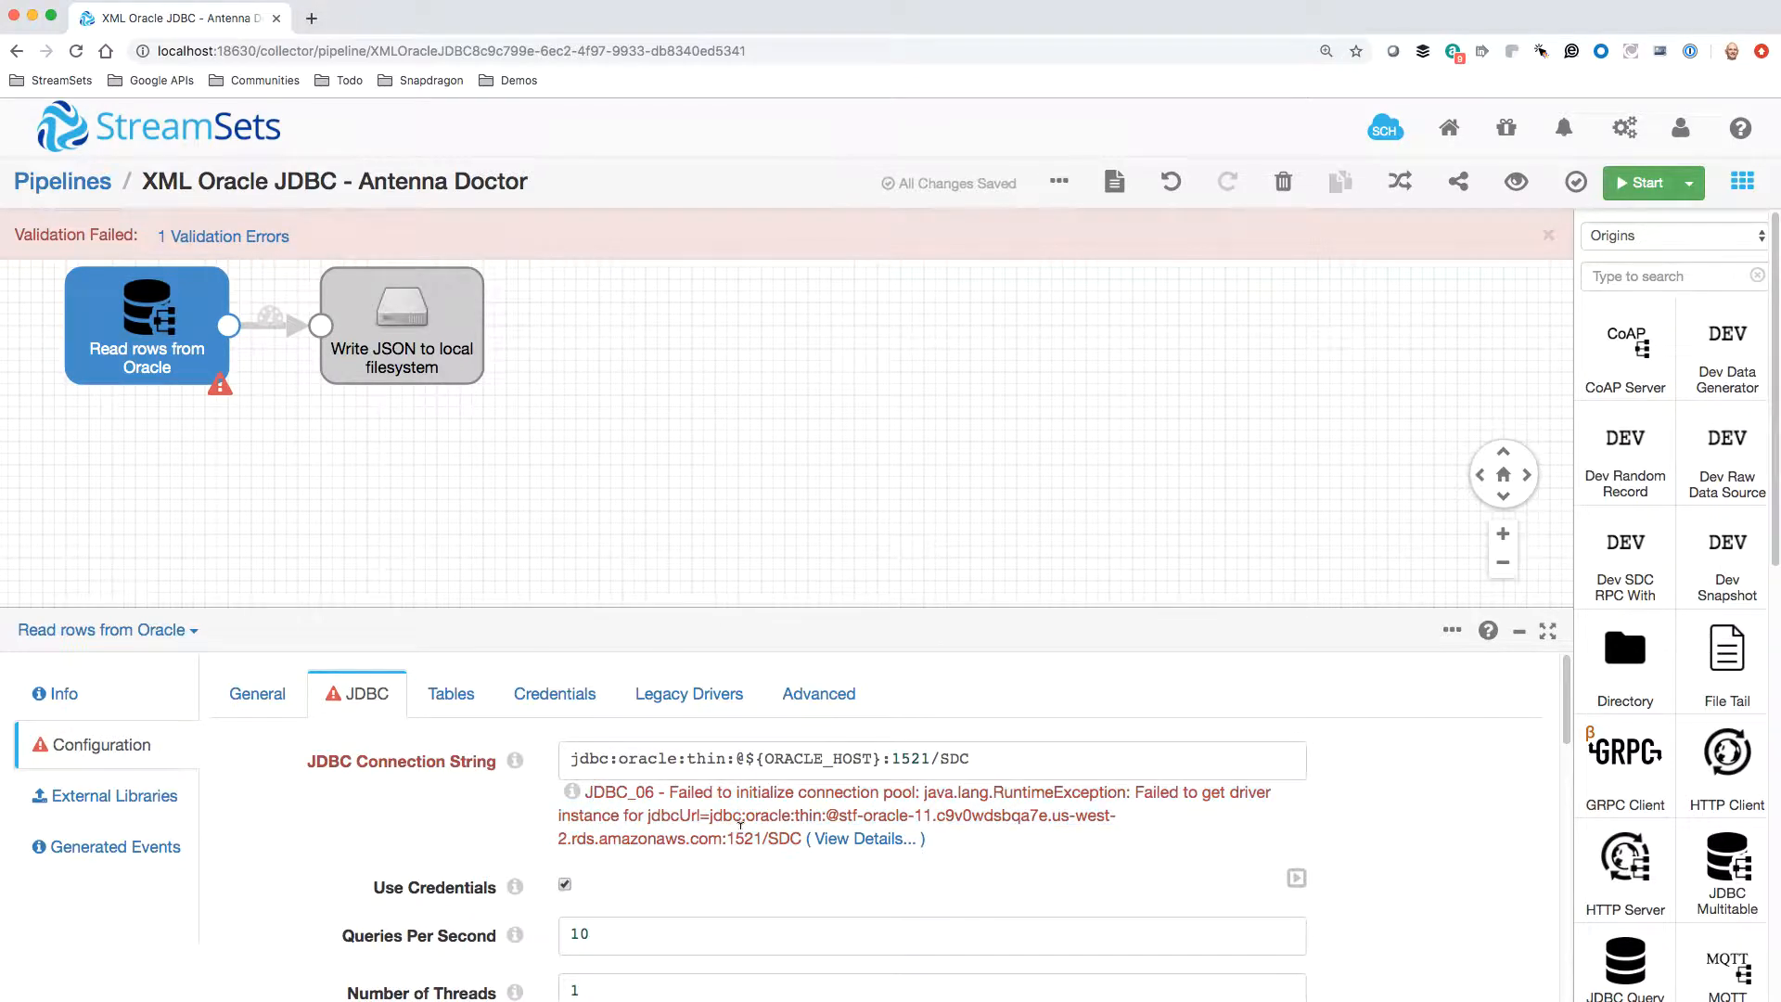
{"action": "left_click", "coordinate": [853, 837]}
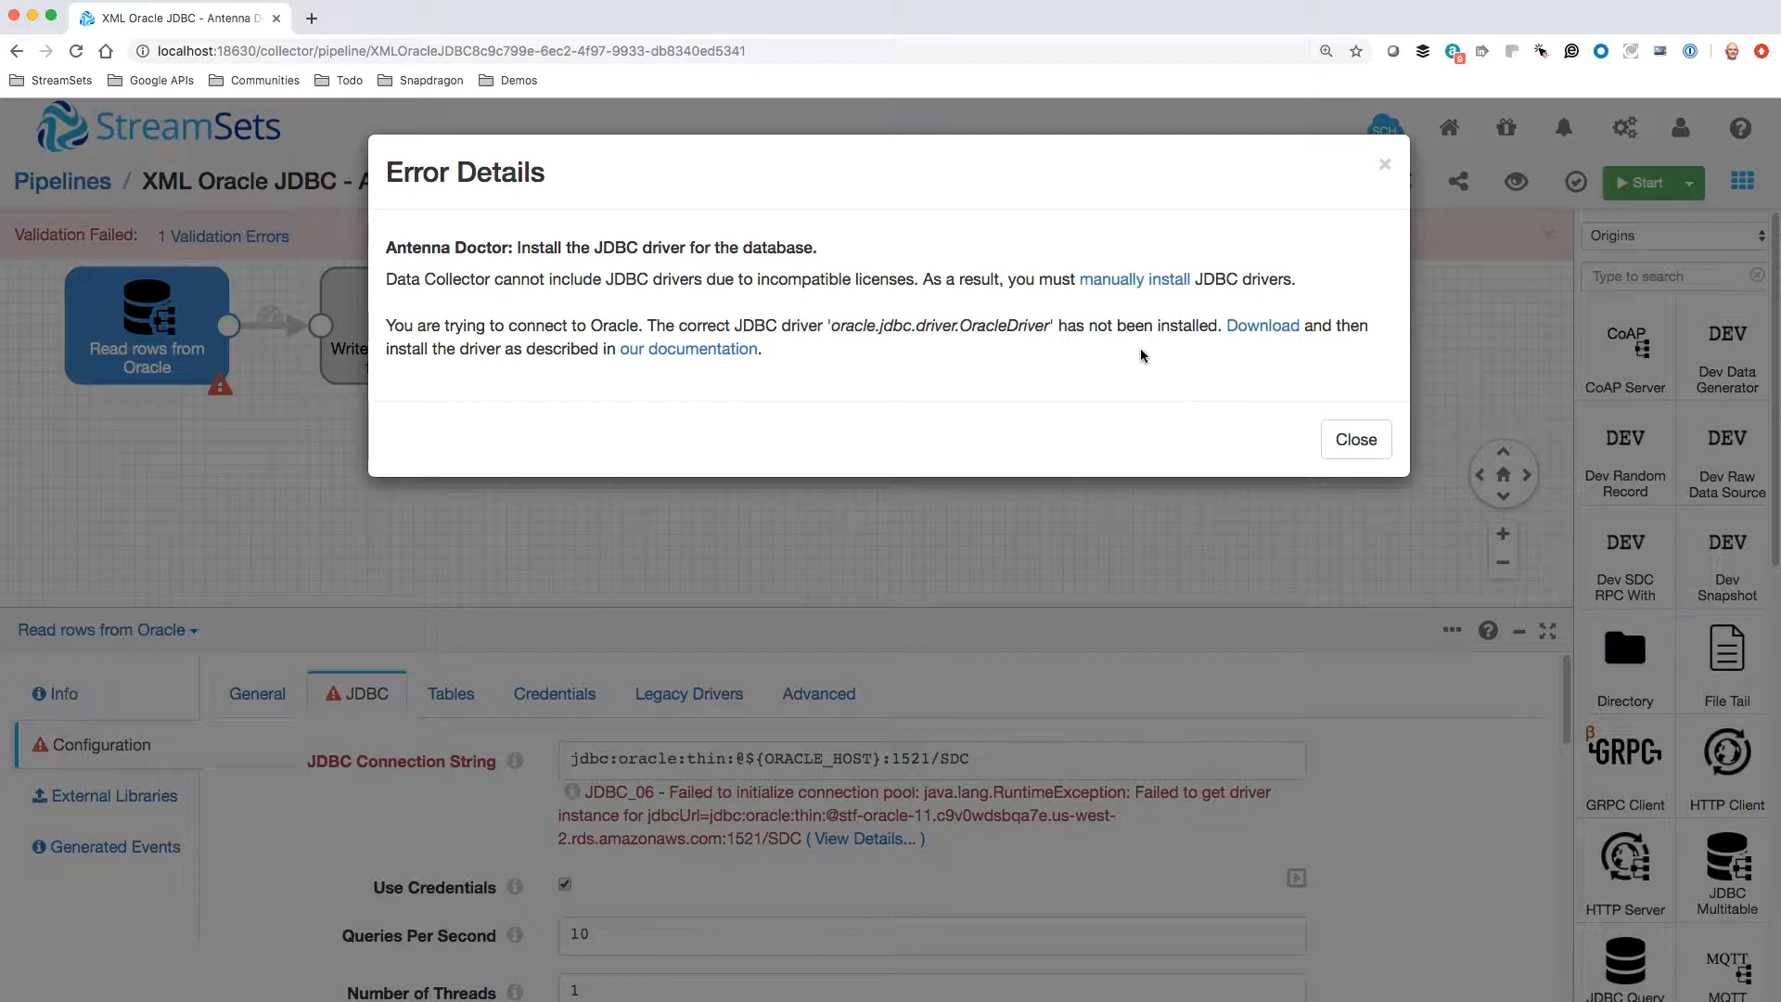
Open the Oracle JDBC driver download page from the error details, return to the pipeline and close the details
{"action": "left_click", "coordinate": [1248, 331], "text": "super"}
{"action": "left_click", "coordinate": [413, 20]}
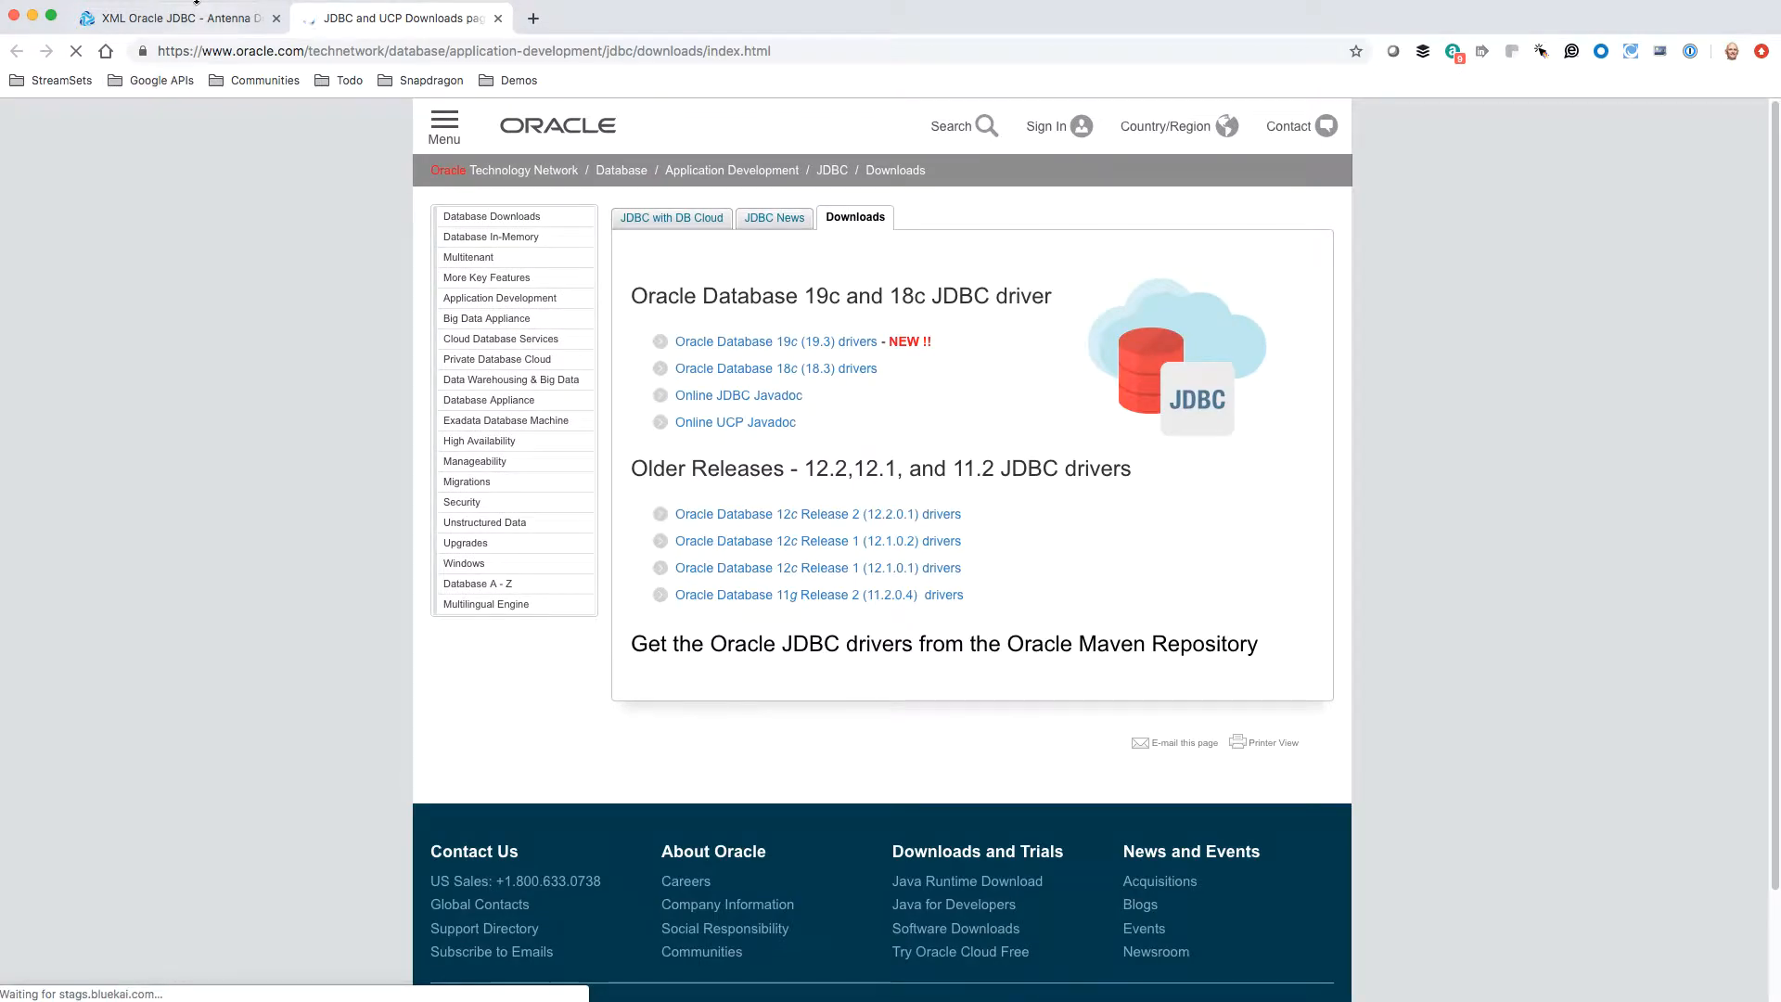
{"action": "left_click", "coordinate": [190, 17]}
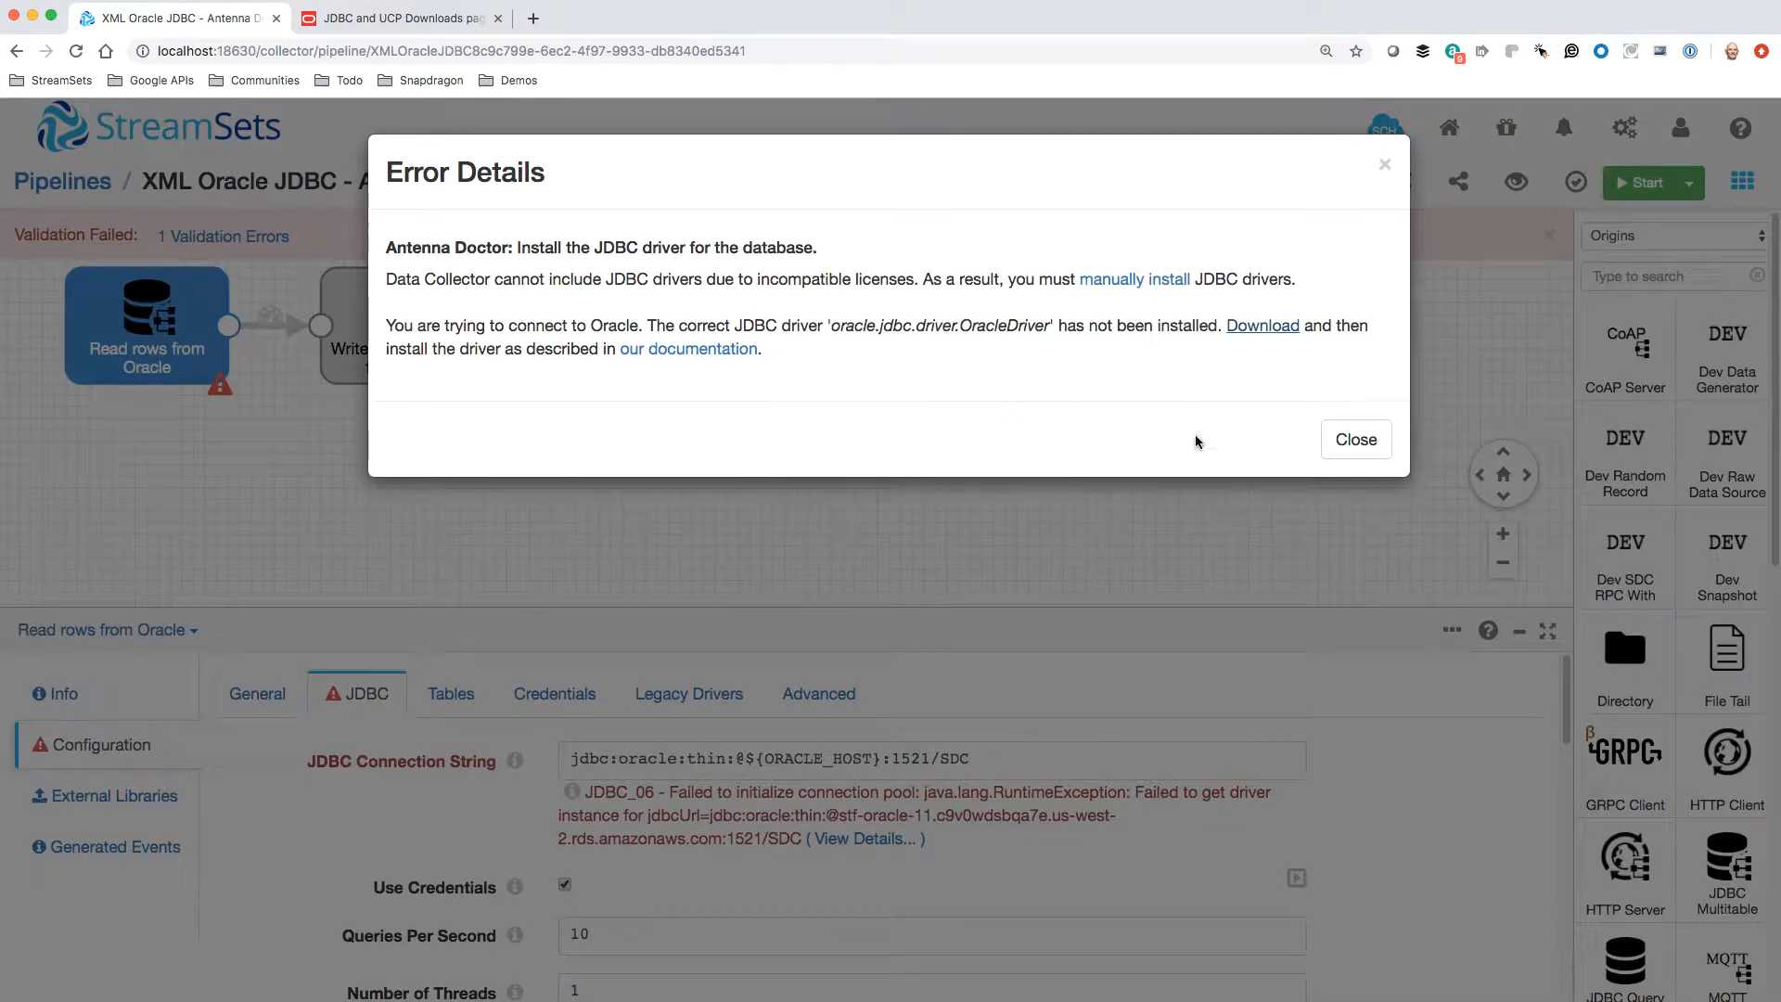
{"action": "left_click", "coordinate": [1353, 439]}
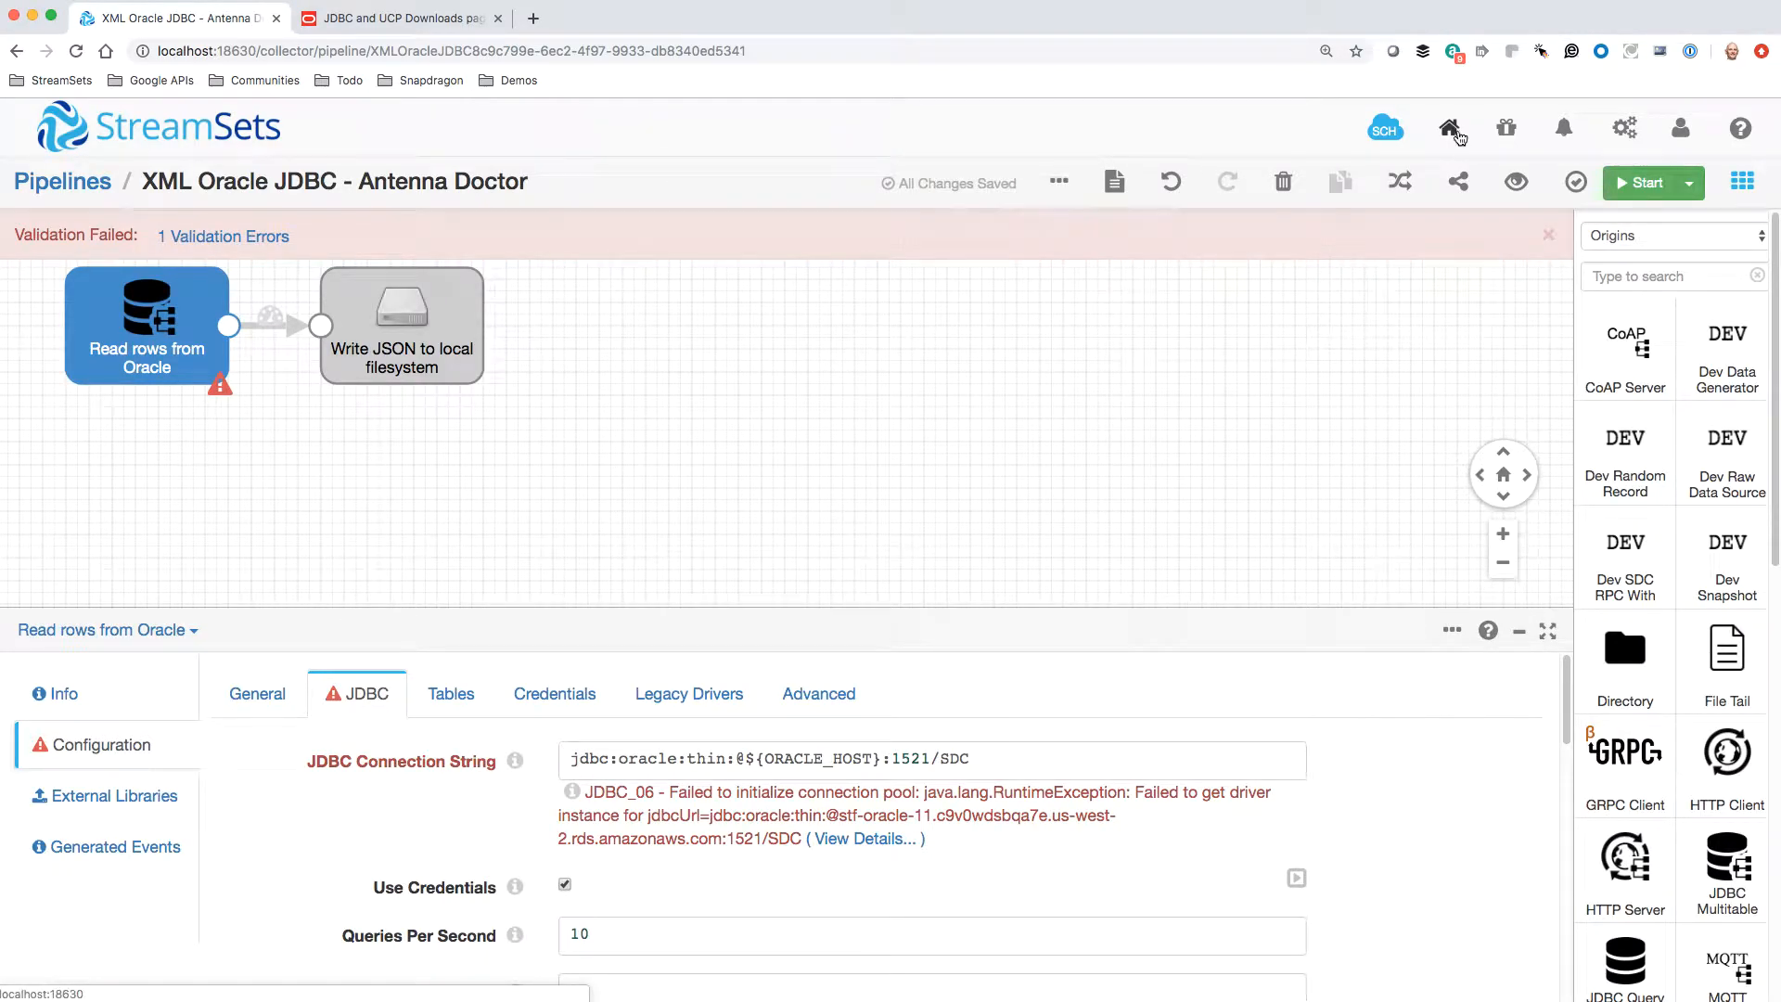
Open the list of external libraries in Package Manager
{"action": "left_click", "coordinate": [1505, 127]}
{"action": "scroll", "coordinate": [143, 779], "scroll_direction": "down", "scroll_amount": 2}
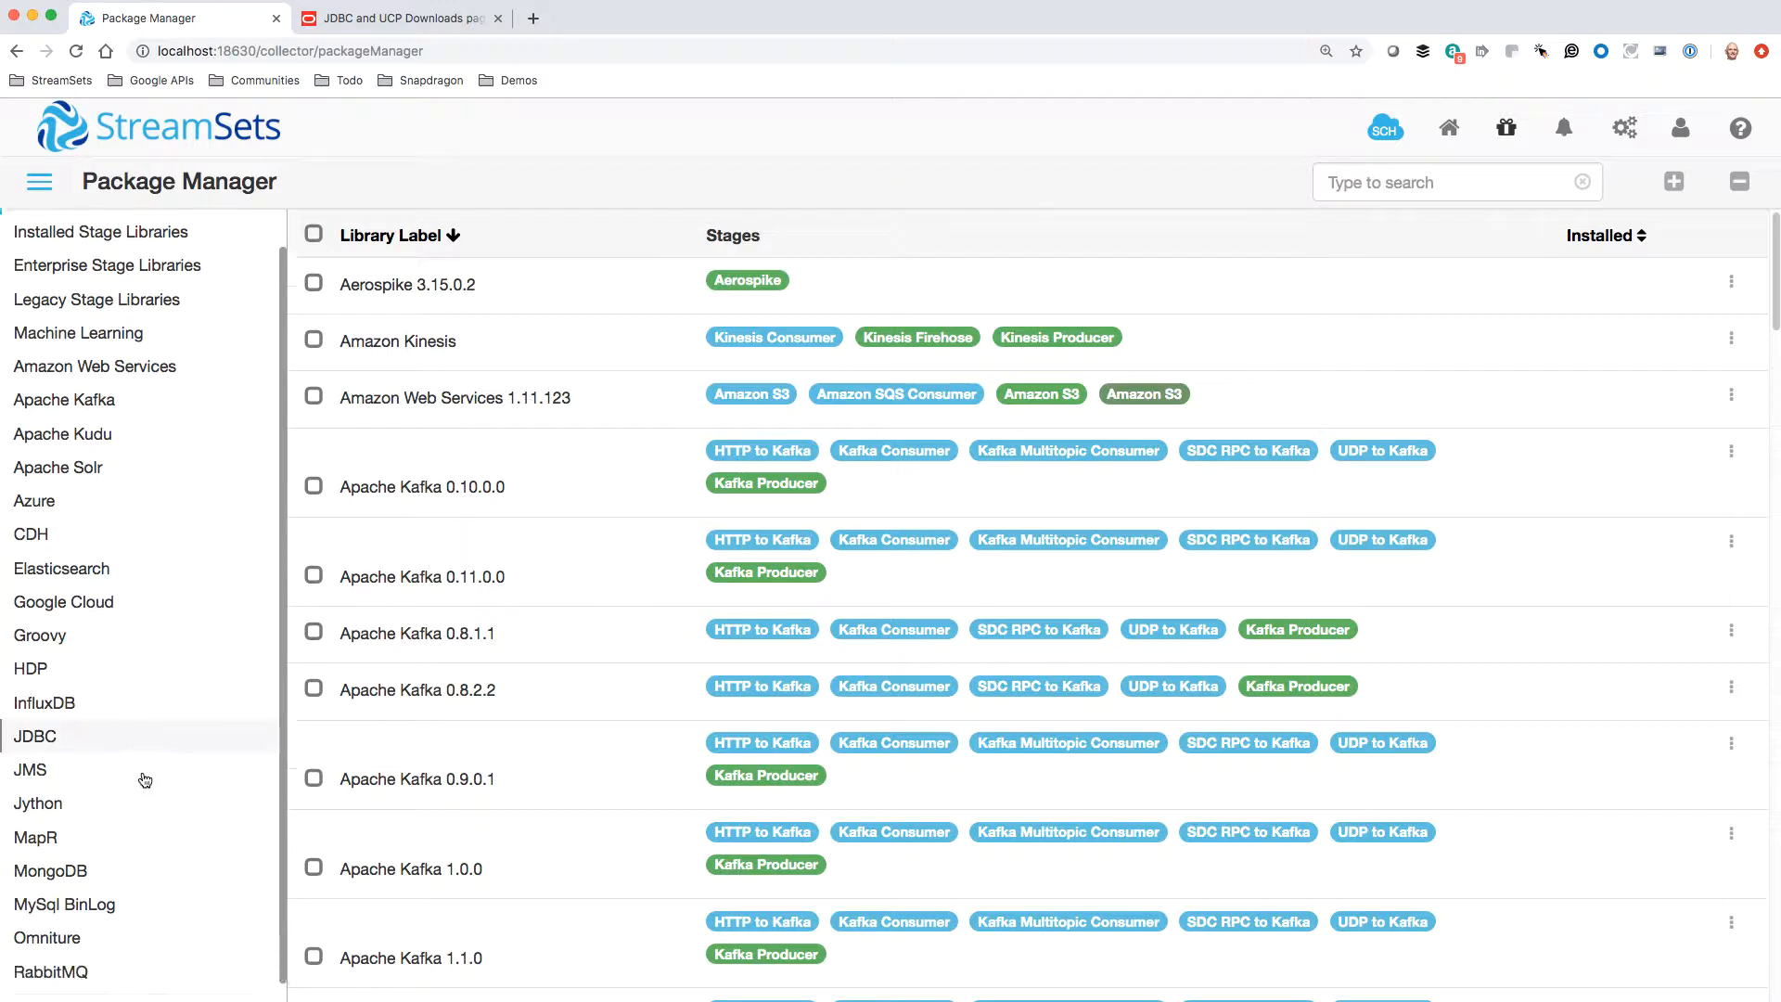
{"action": "left_click", "coordinate": [111, 994]}
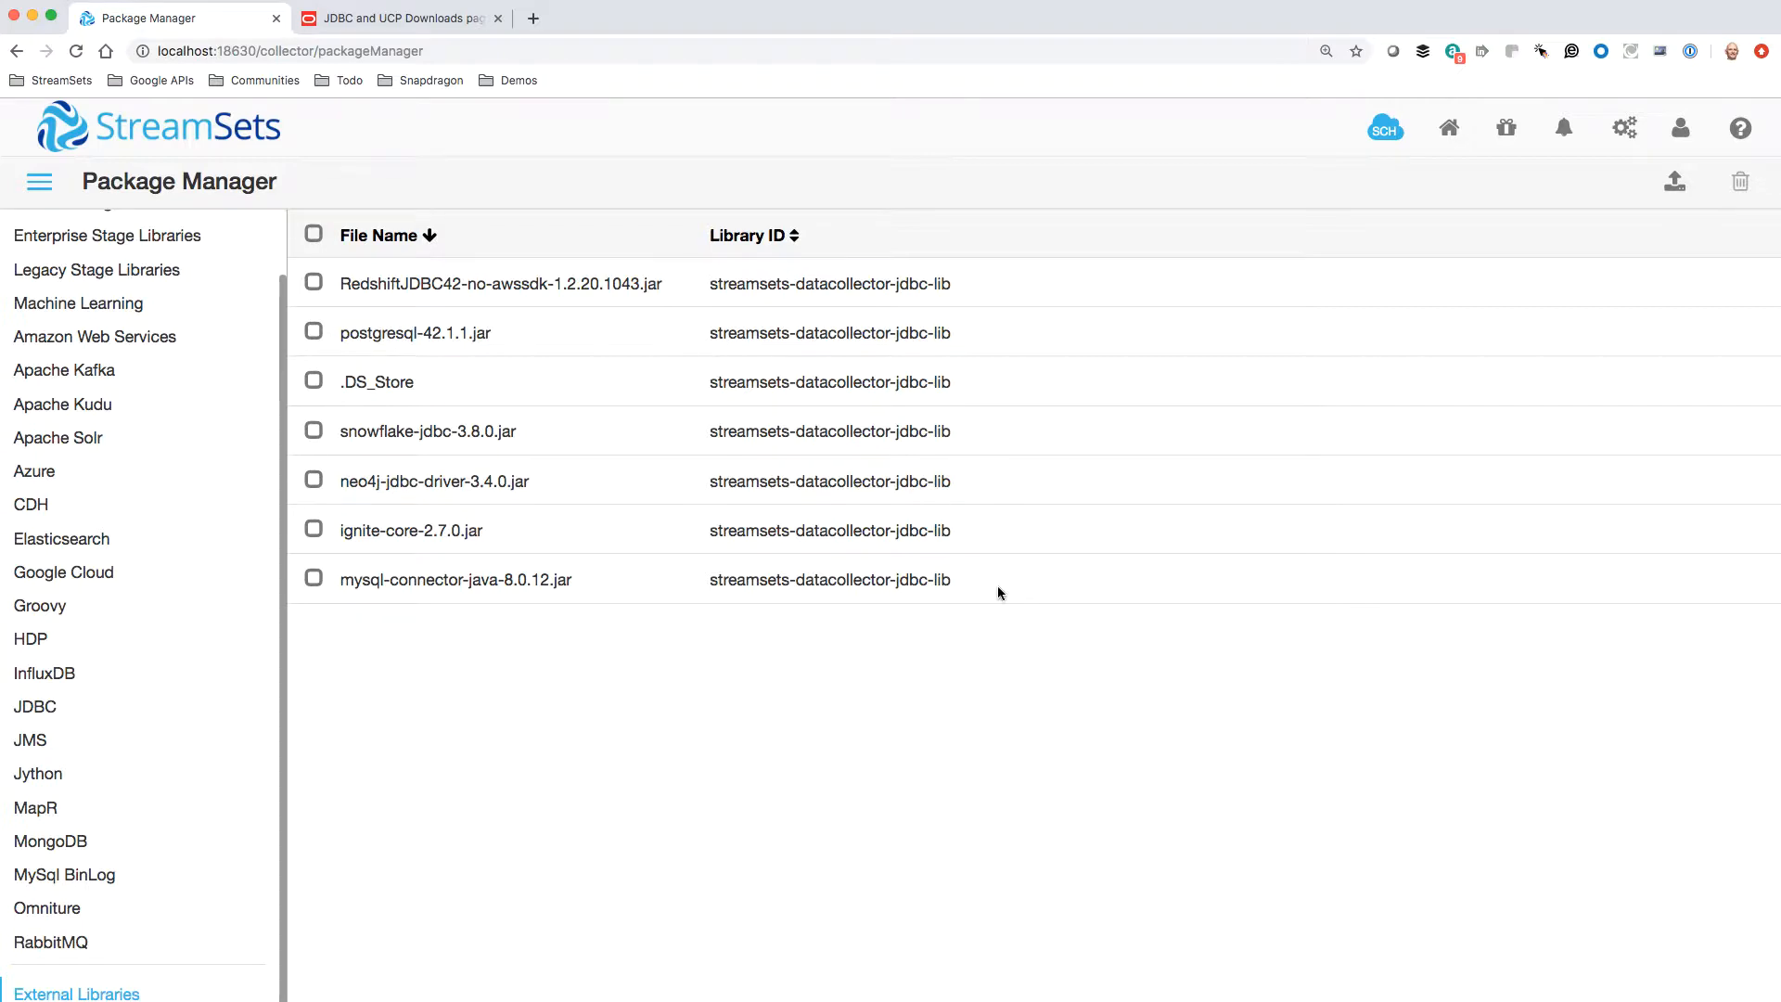
Install ojdbc7.jar from the oracle/jdbc/lib folder as an external library for the JDBC stage library
{"action": "left_click", "coordinate": [1672, 186]}
{"action": "left_click", "coordinate": [617, 341]}
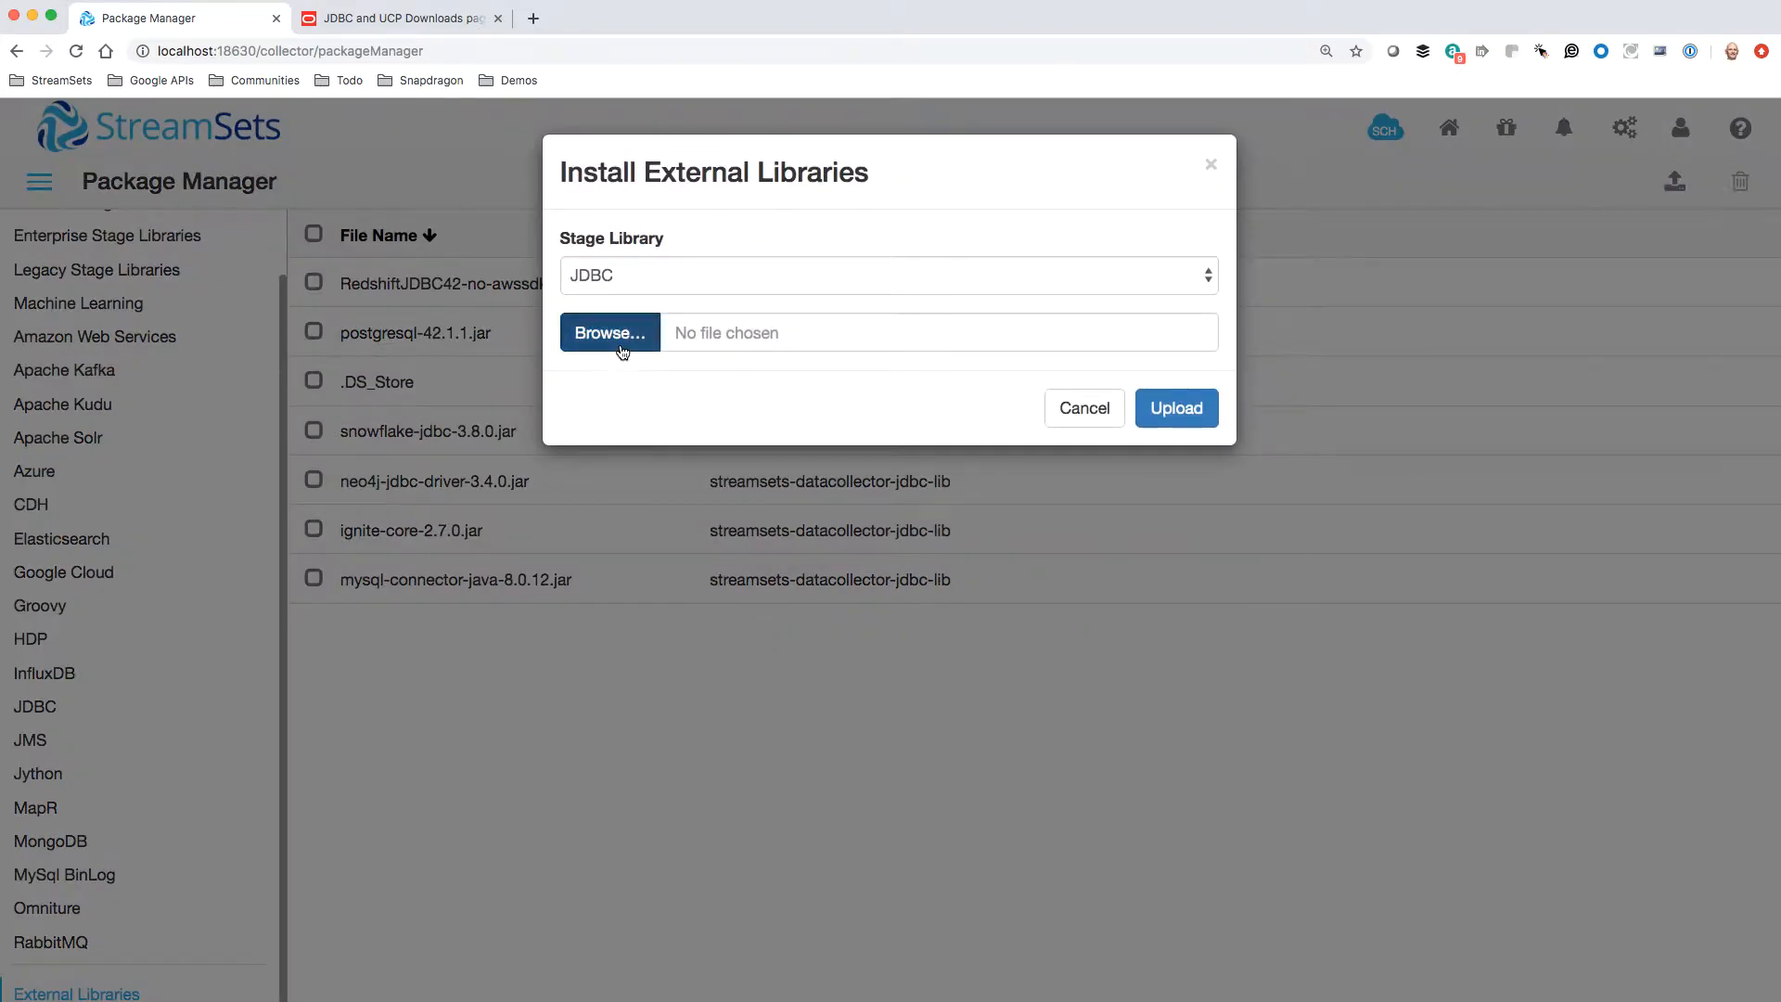
{"action": "left_click", "coordinate": [852, 86]}
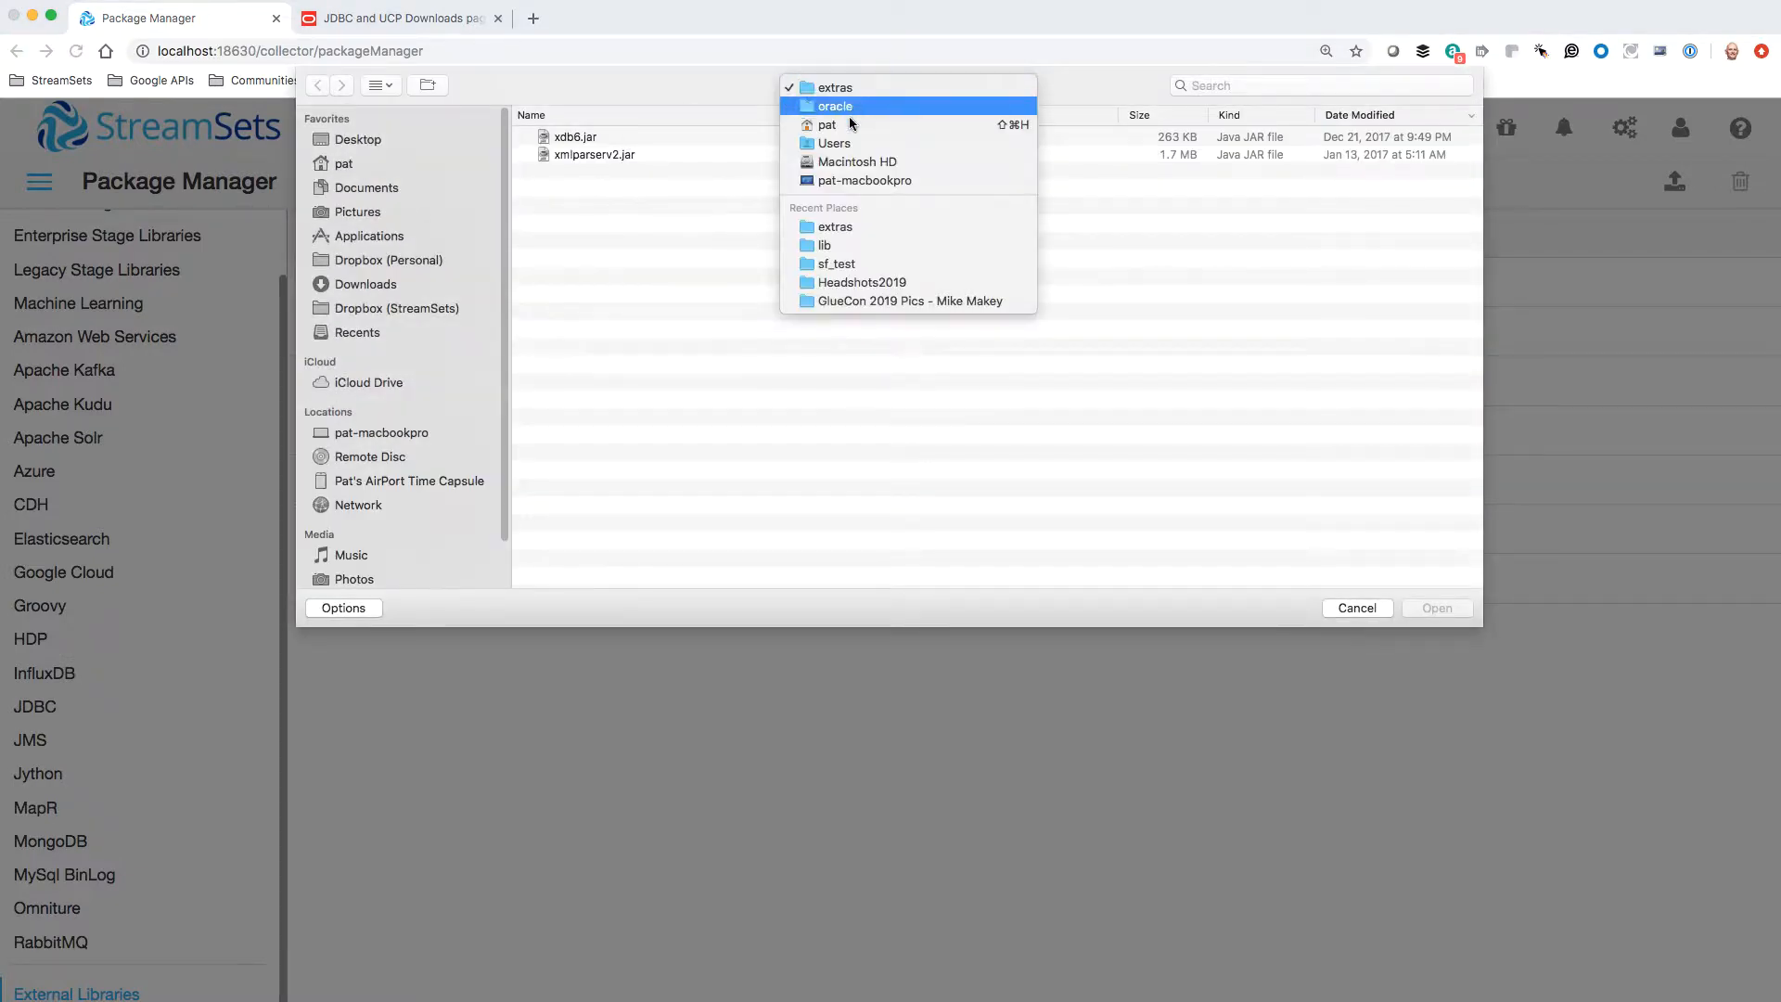
{"action": "left_click", "coordinate": [853, 110]}
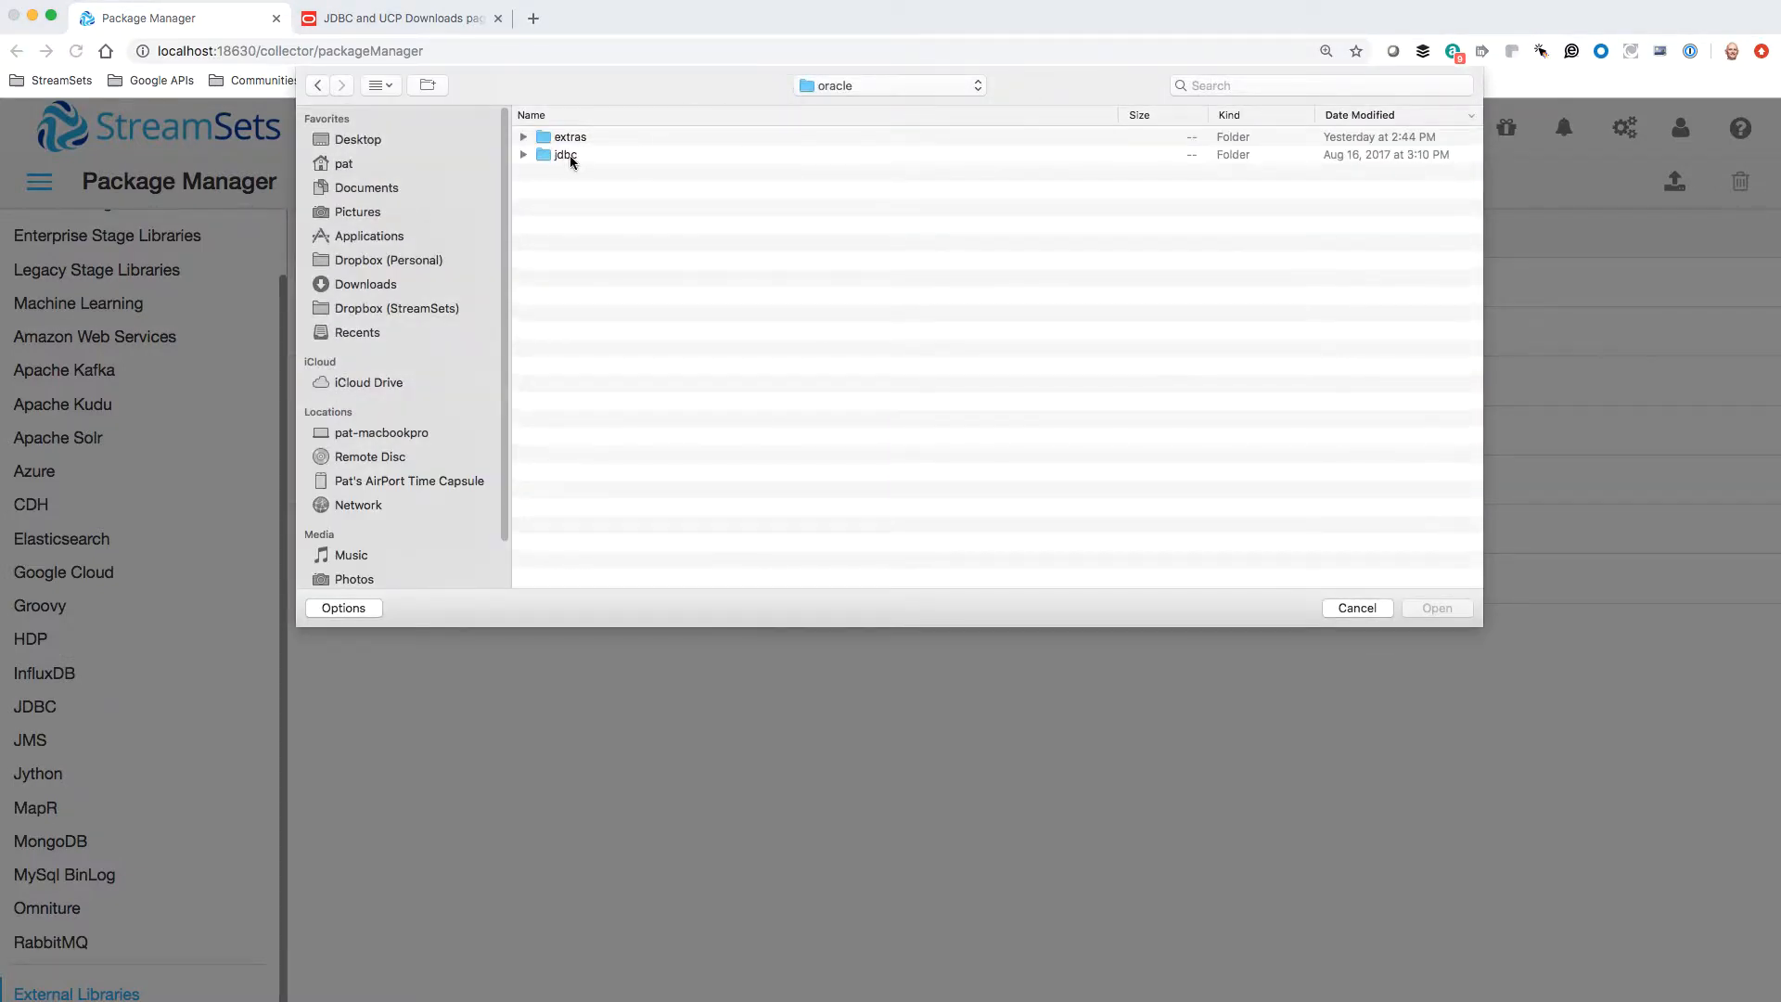
{"action": "double_click", "coordinate": [567, 156]}
{"action": "double_click", "coordinate": [563, 139]}
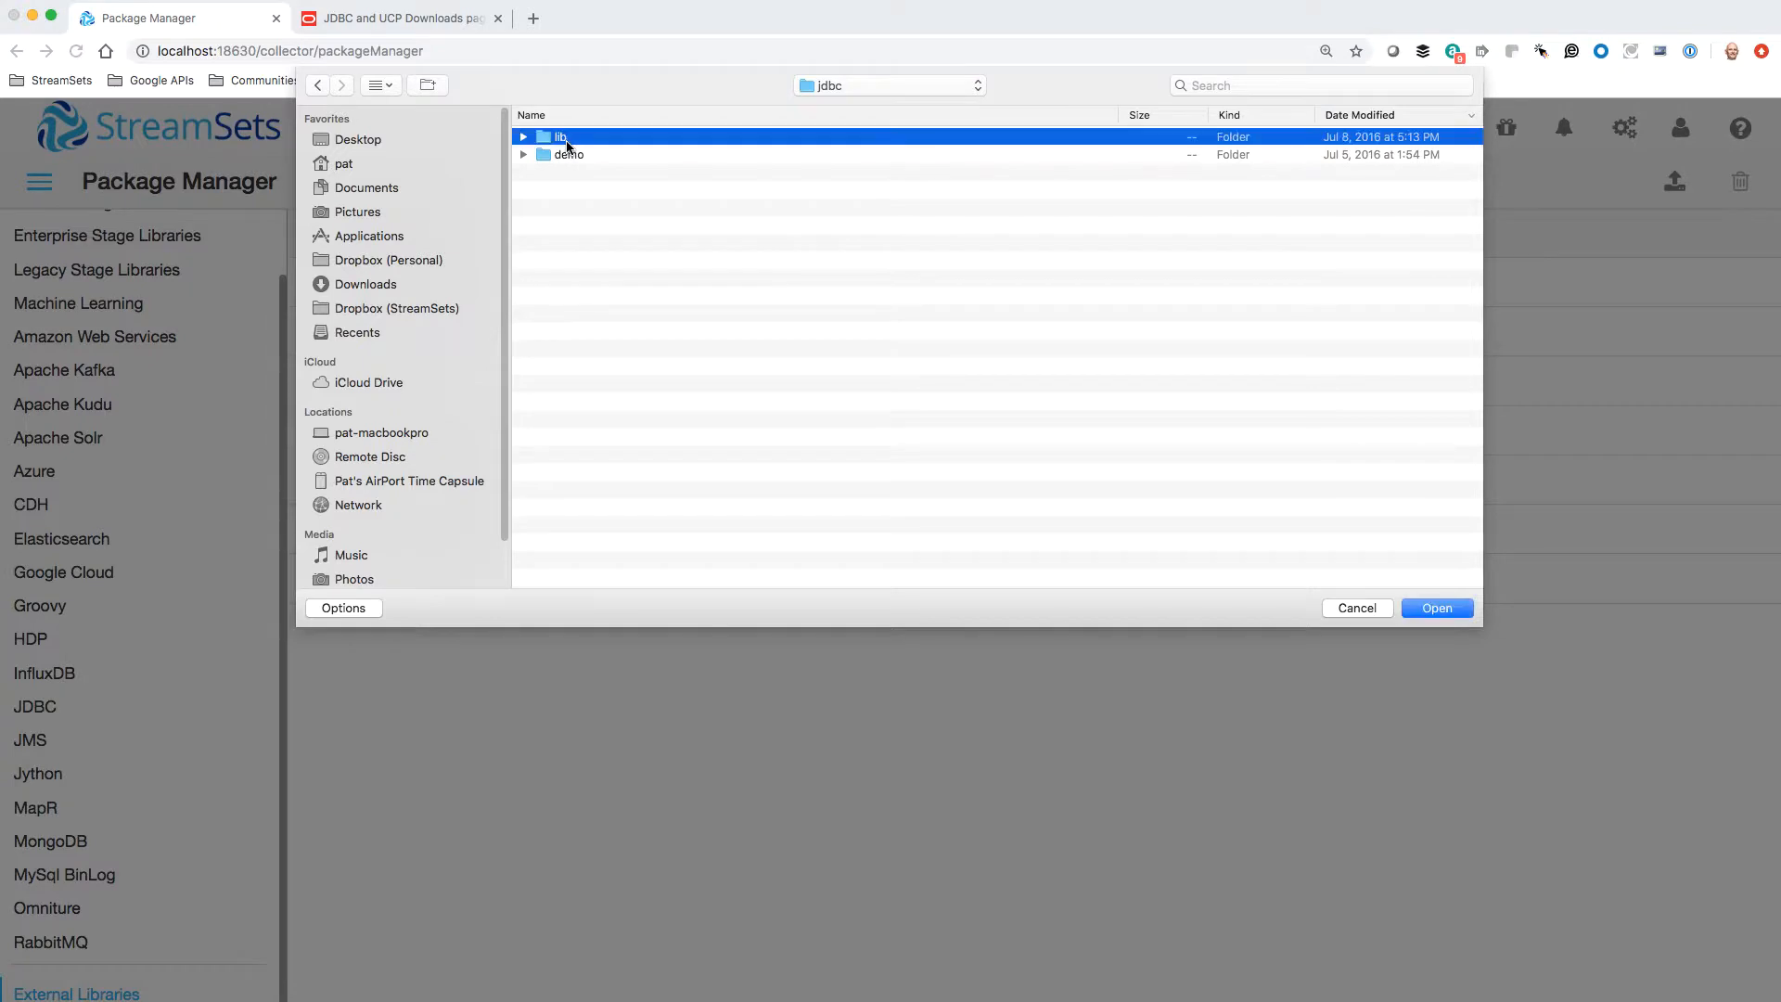
{"action": "left_click", "coordinate": [613, 157]}
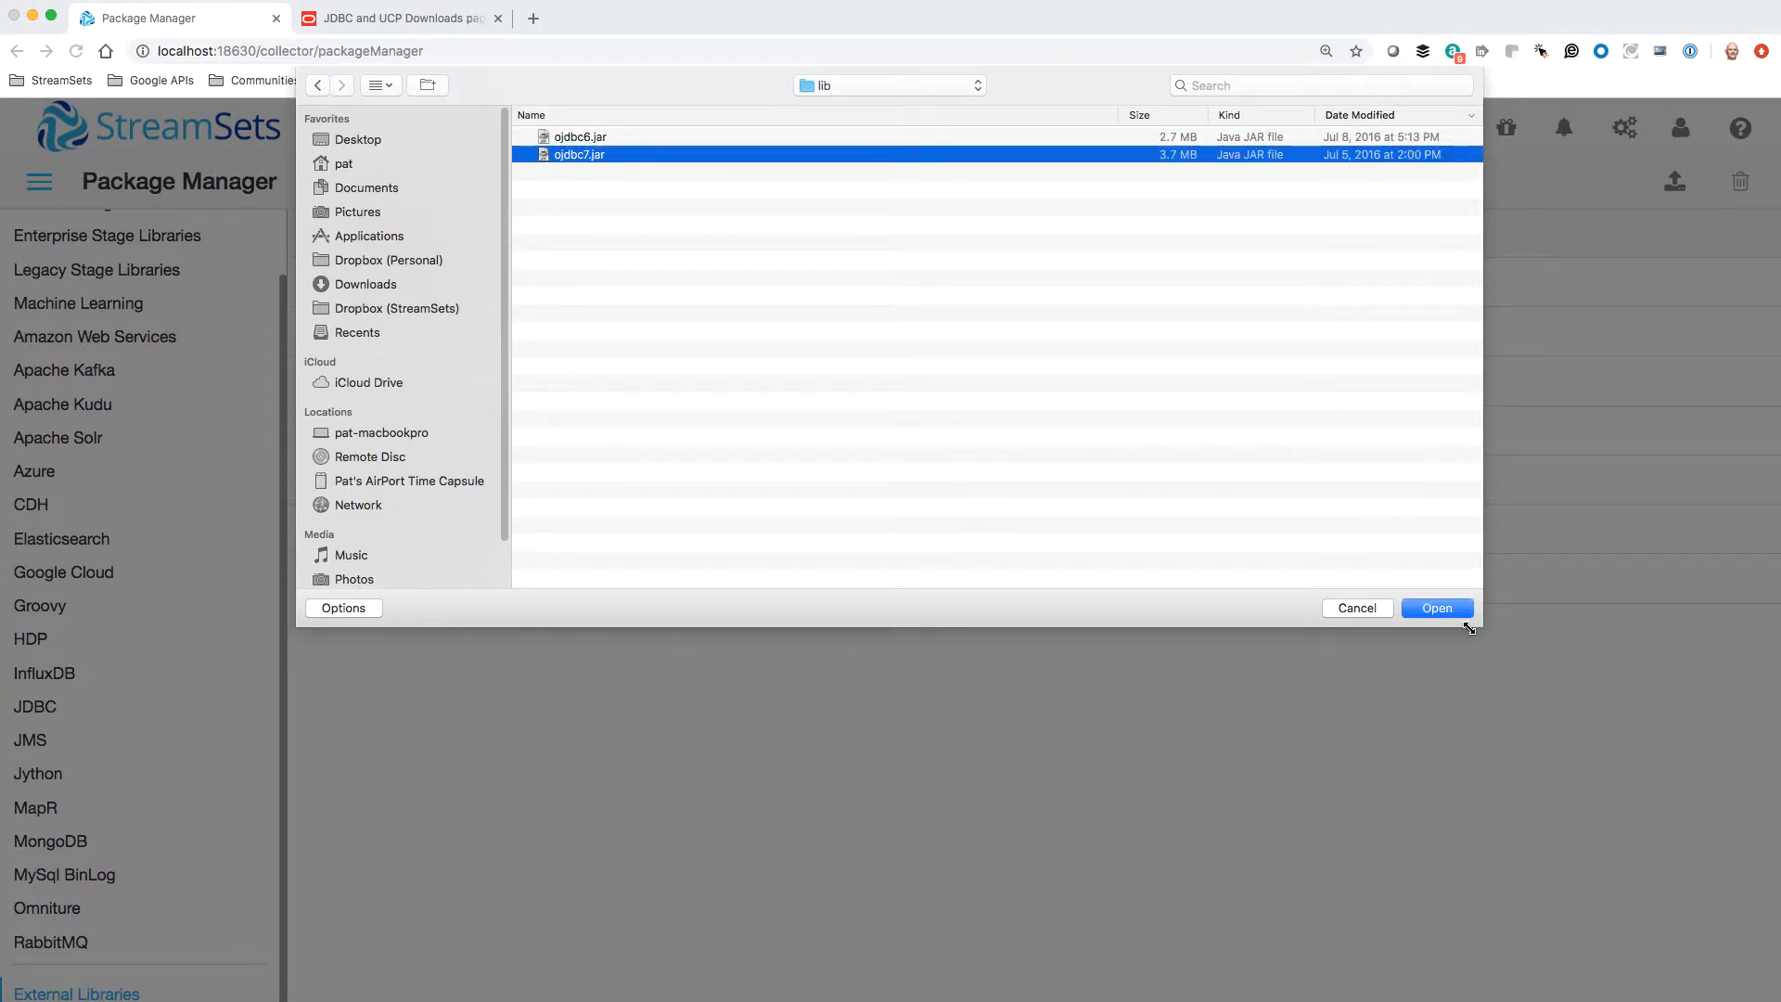
{"action": "left_click", "coordinate": [1437, 609]}
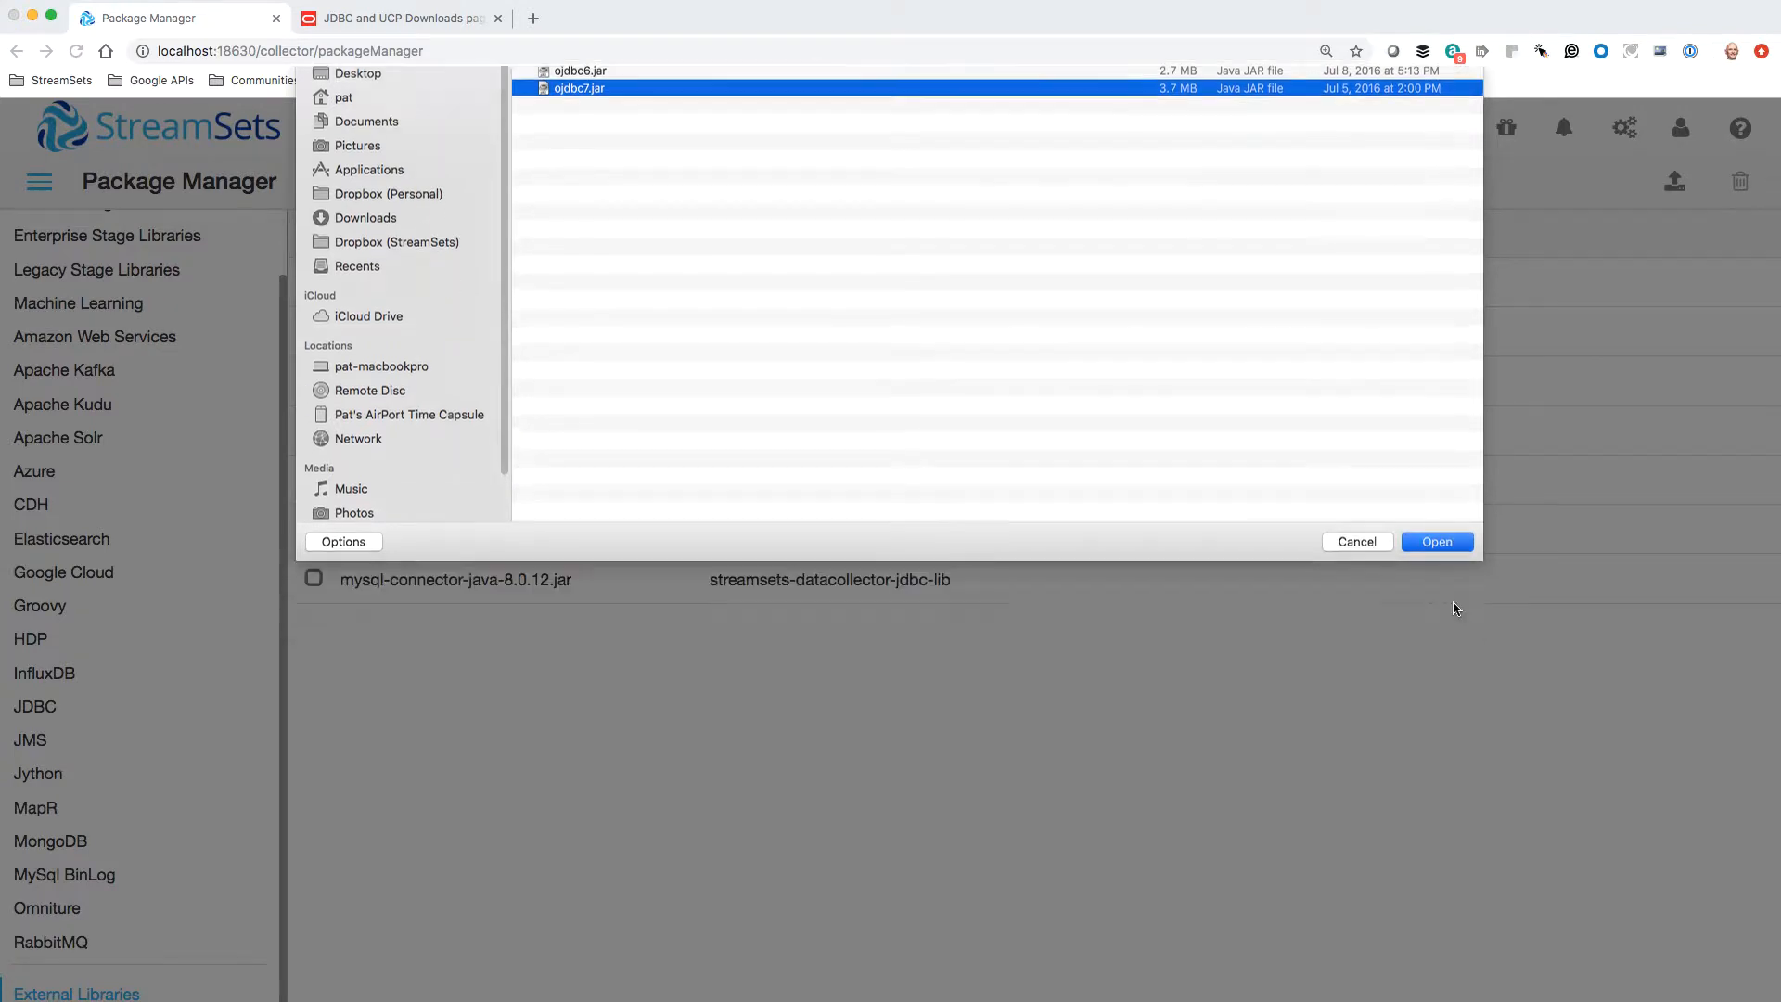
{"action": "left_click", "coordinate": [1165, 410]}
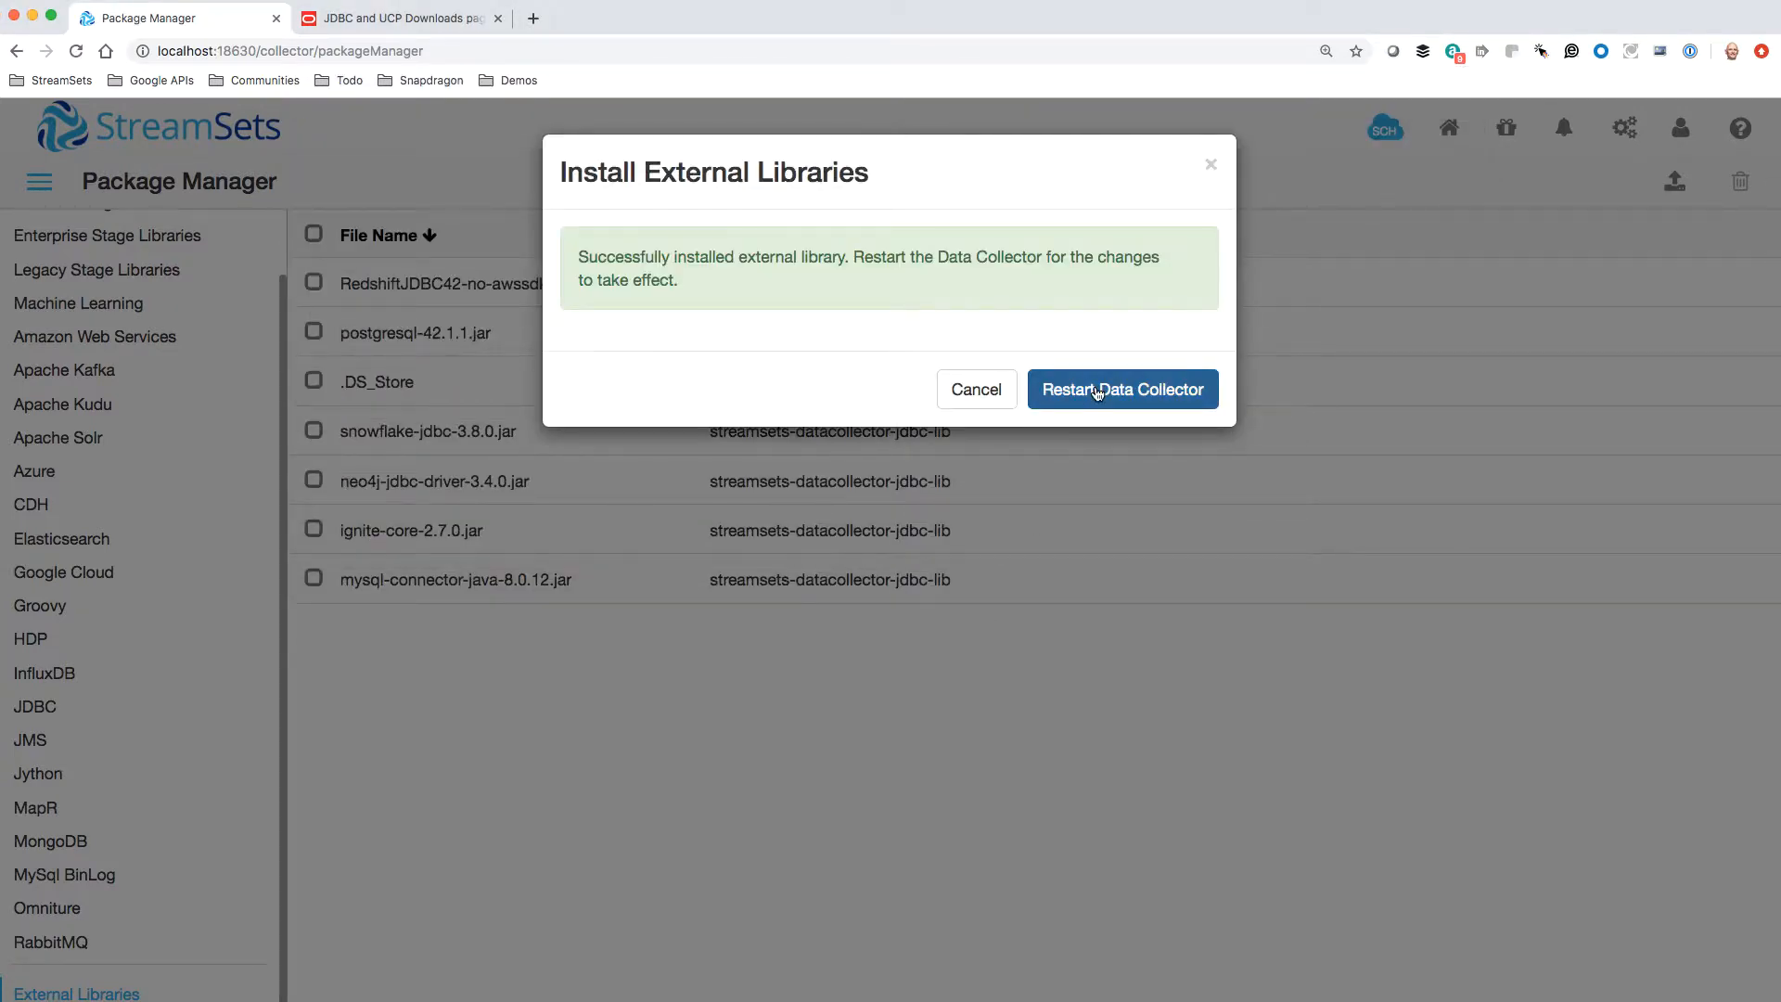
Restart the Data Collector, retry the connection and log back in with the prefilled credentials
{"action": "left_click", "coordinate": [1096, 392]}
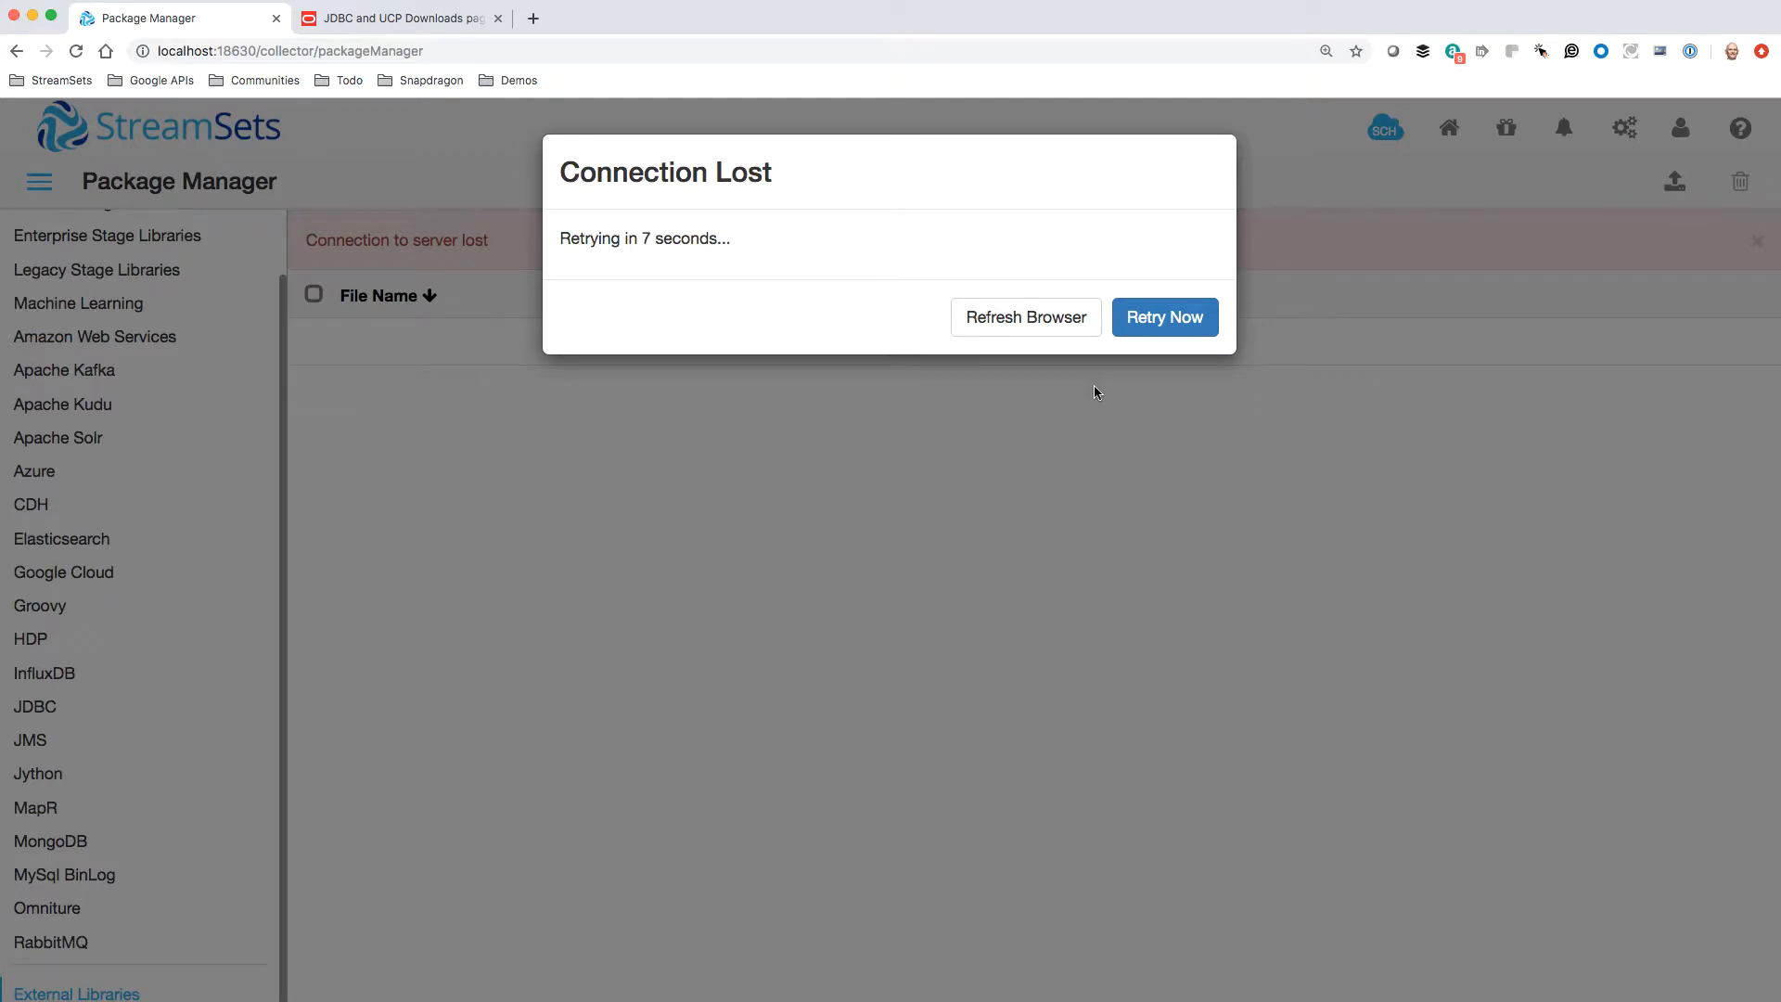
{"action": "left_click", "coordinate": [1153, 321]}
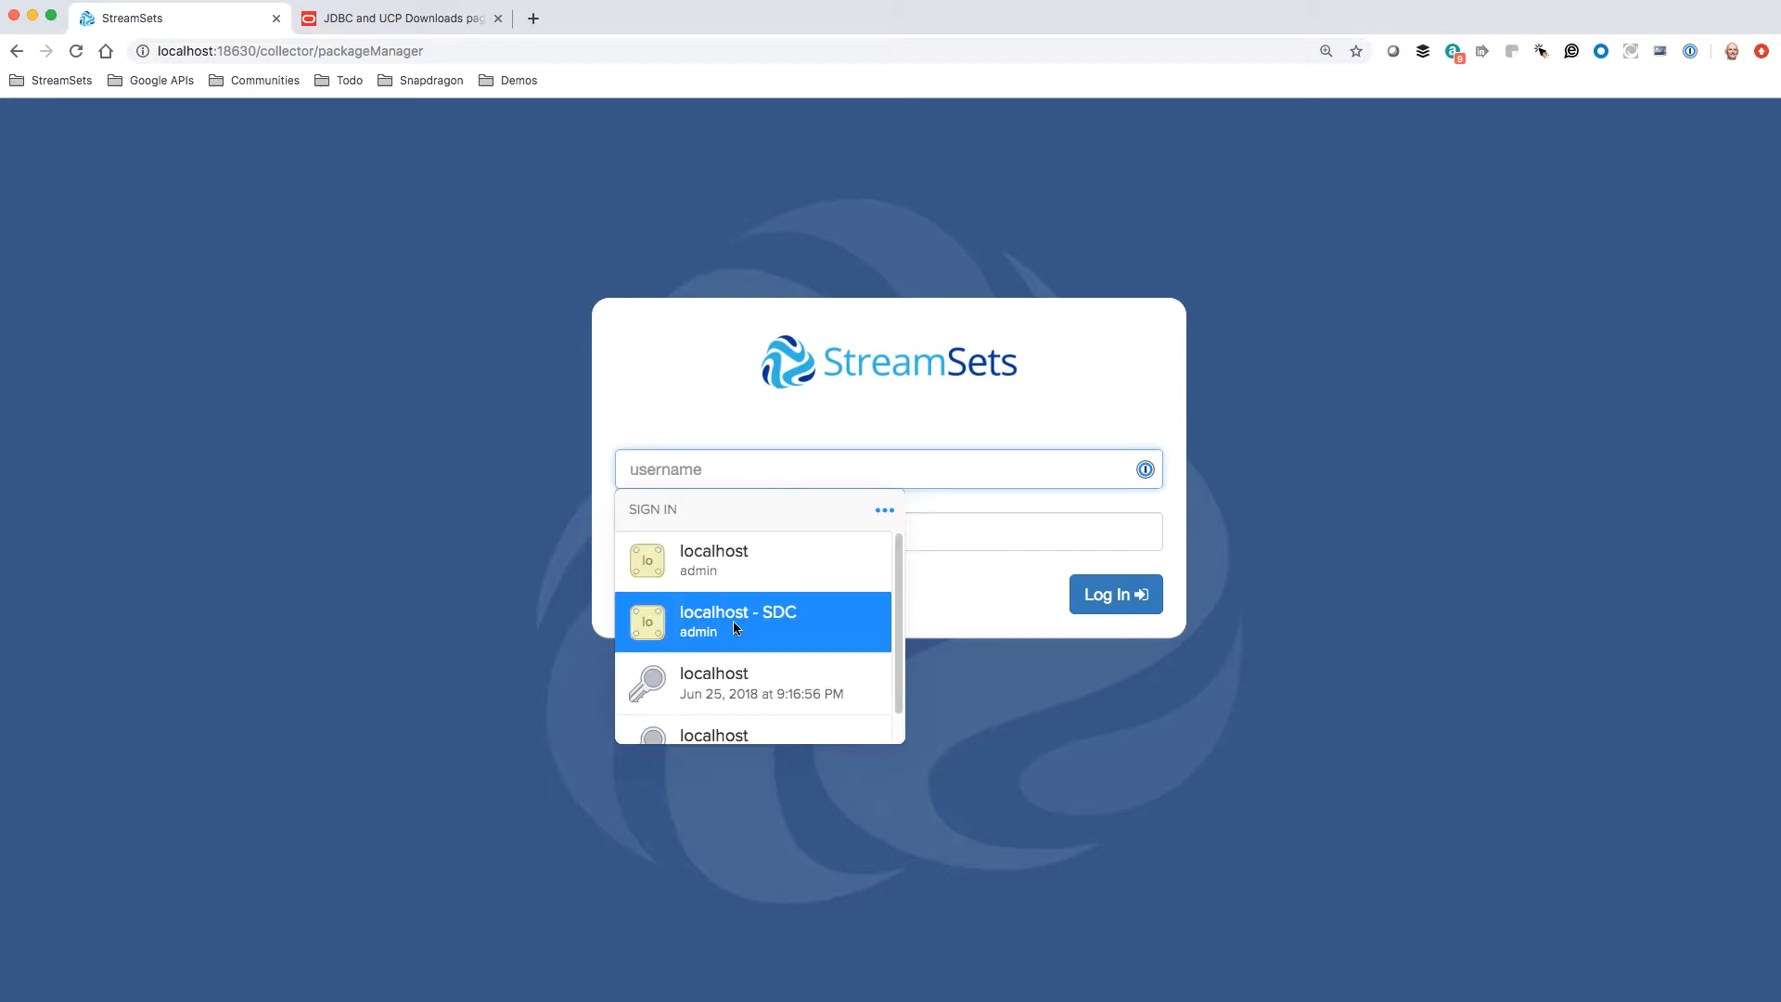
{"action": "left_click", "coordinate": [734, 623]}
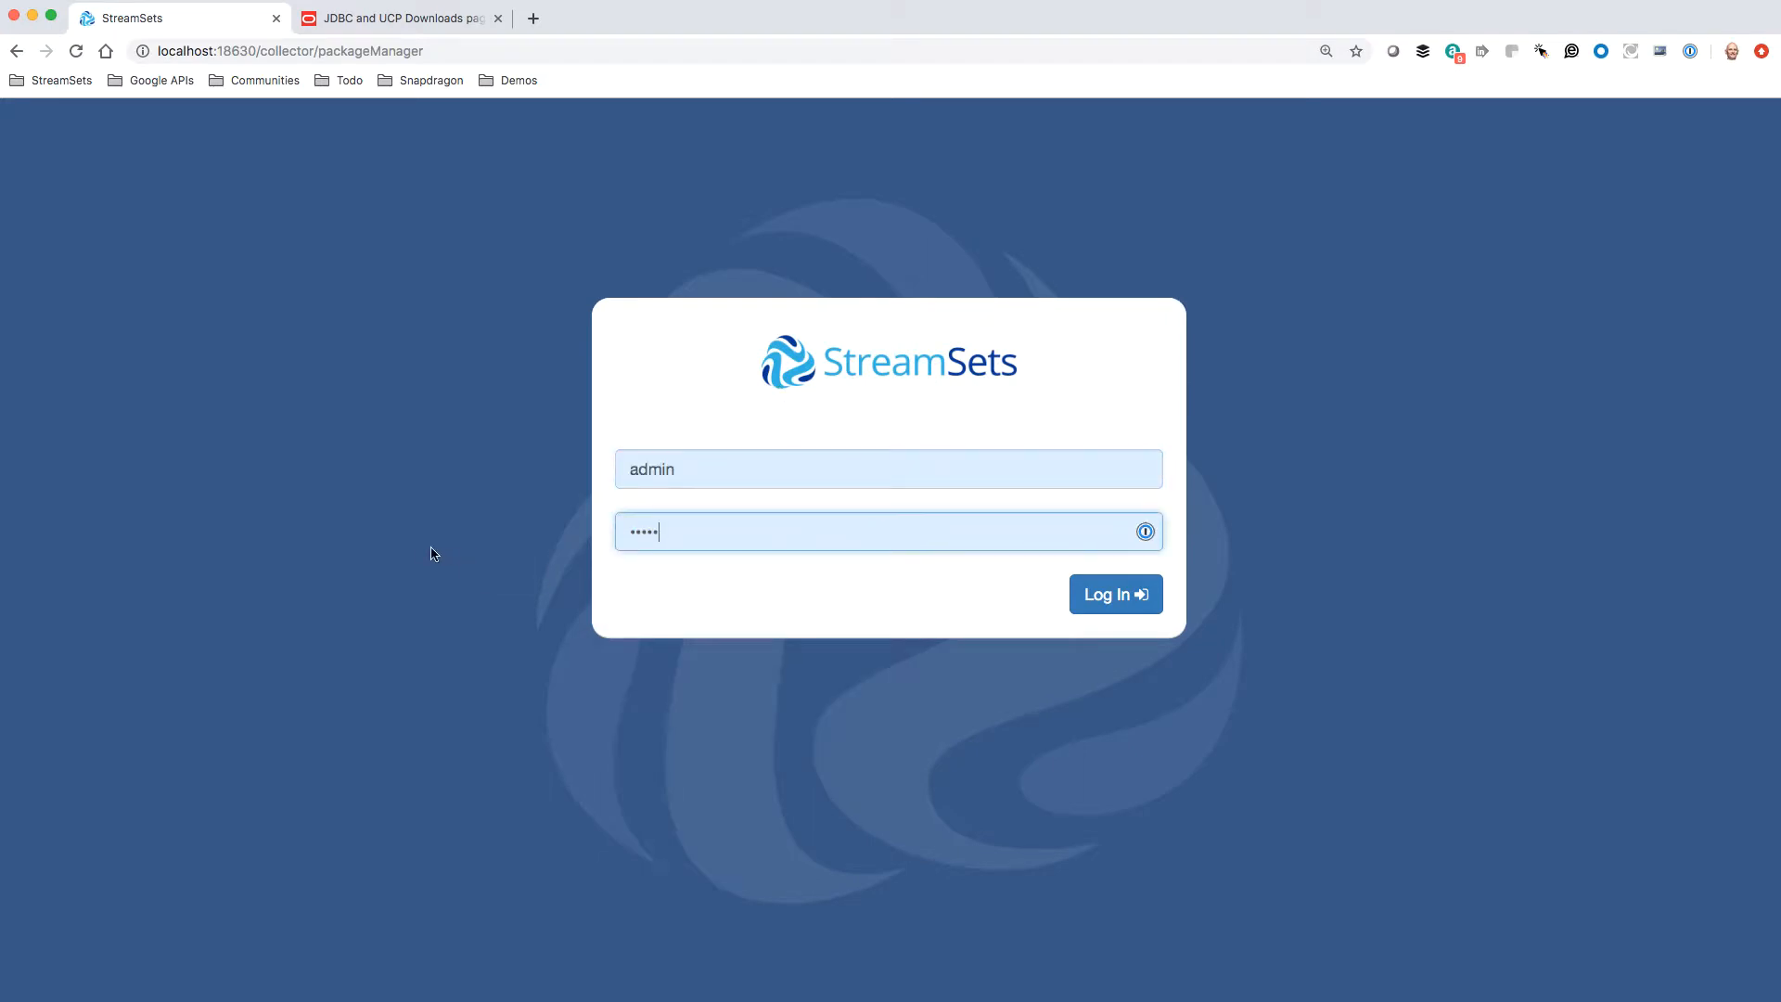
{"action": "left_click", "coordinate": [1091, 593]}
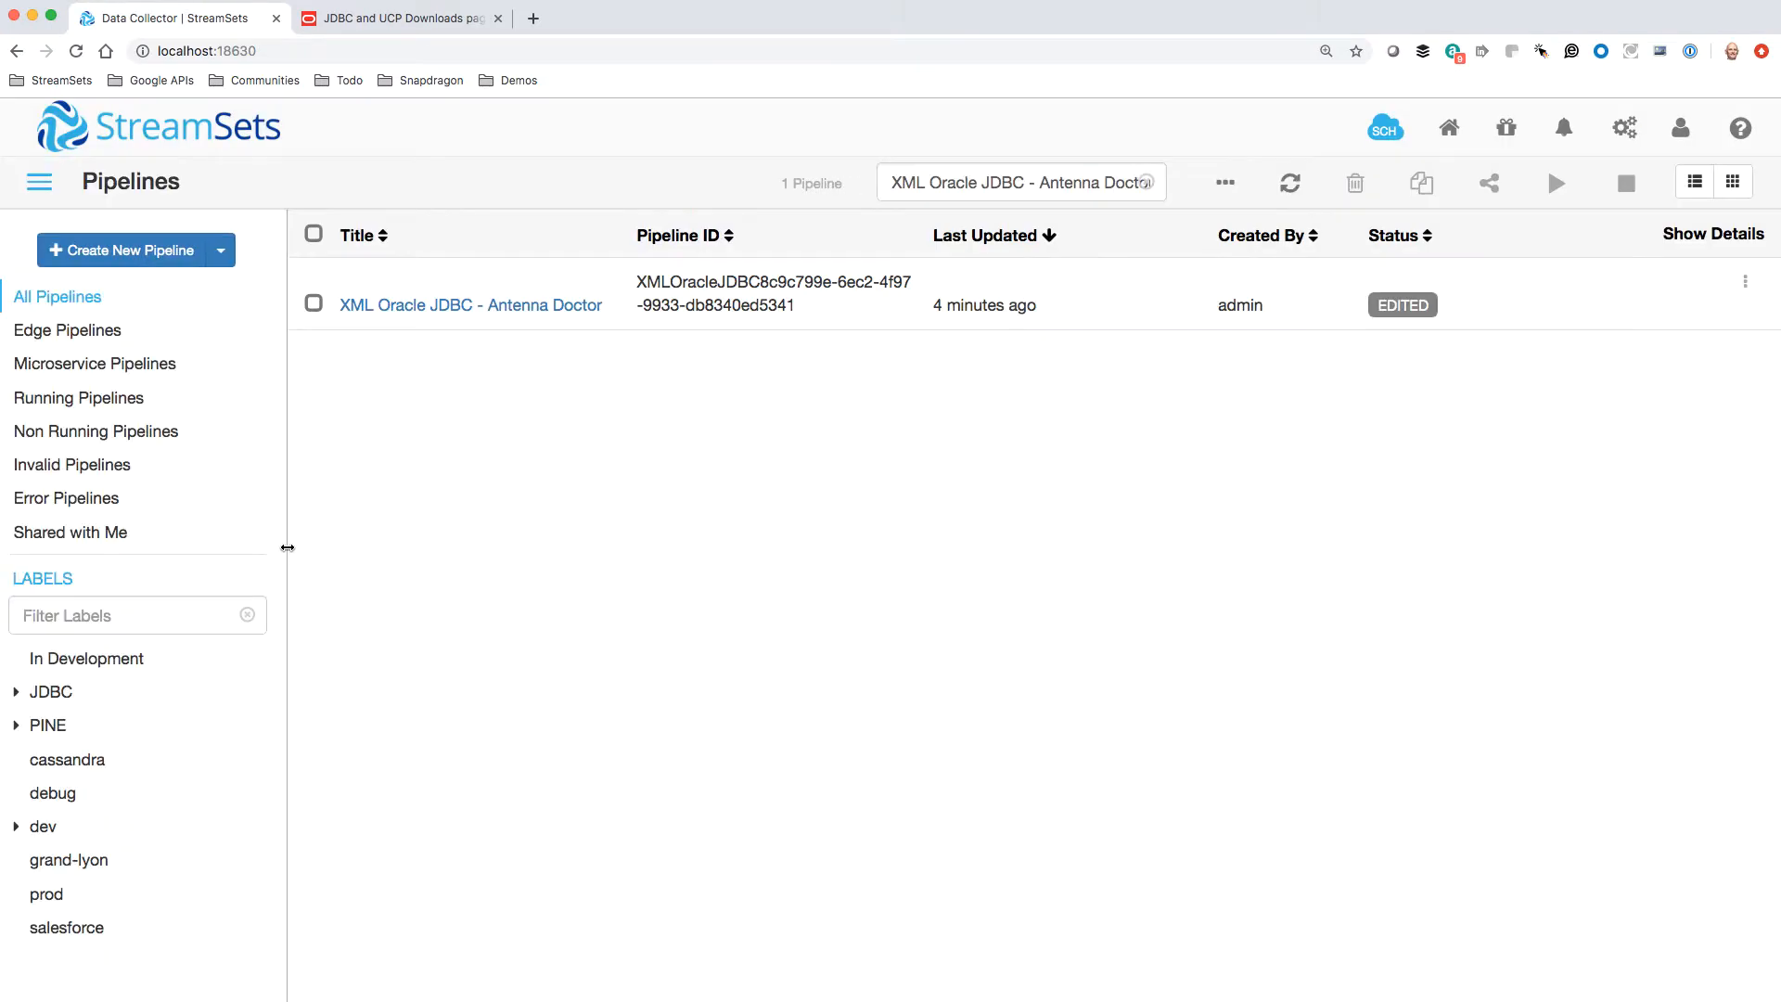
Start the "XML Oracle JDBC - Antenna Doctor" pipeline and open the details of its run error
{"action": "left_click", "coordinate": [525, 306]}
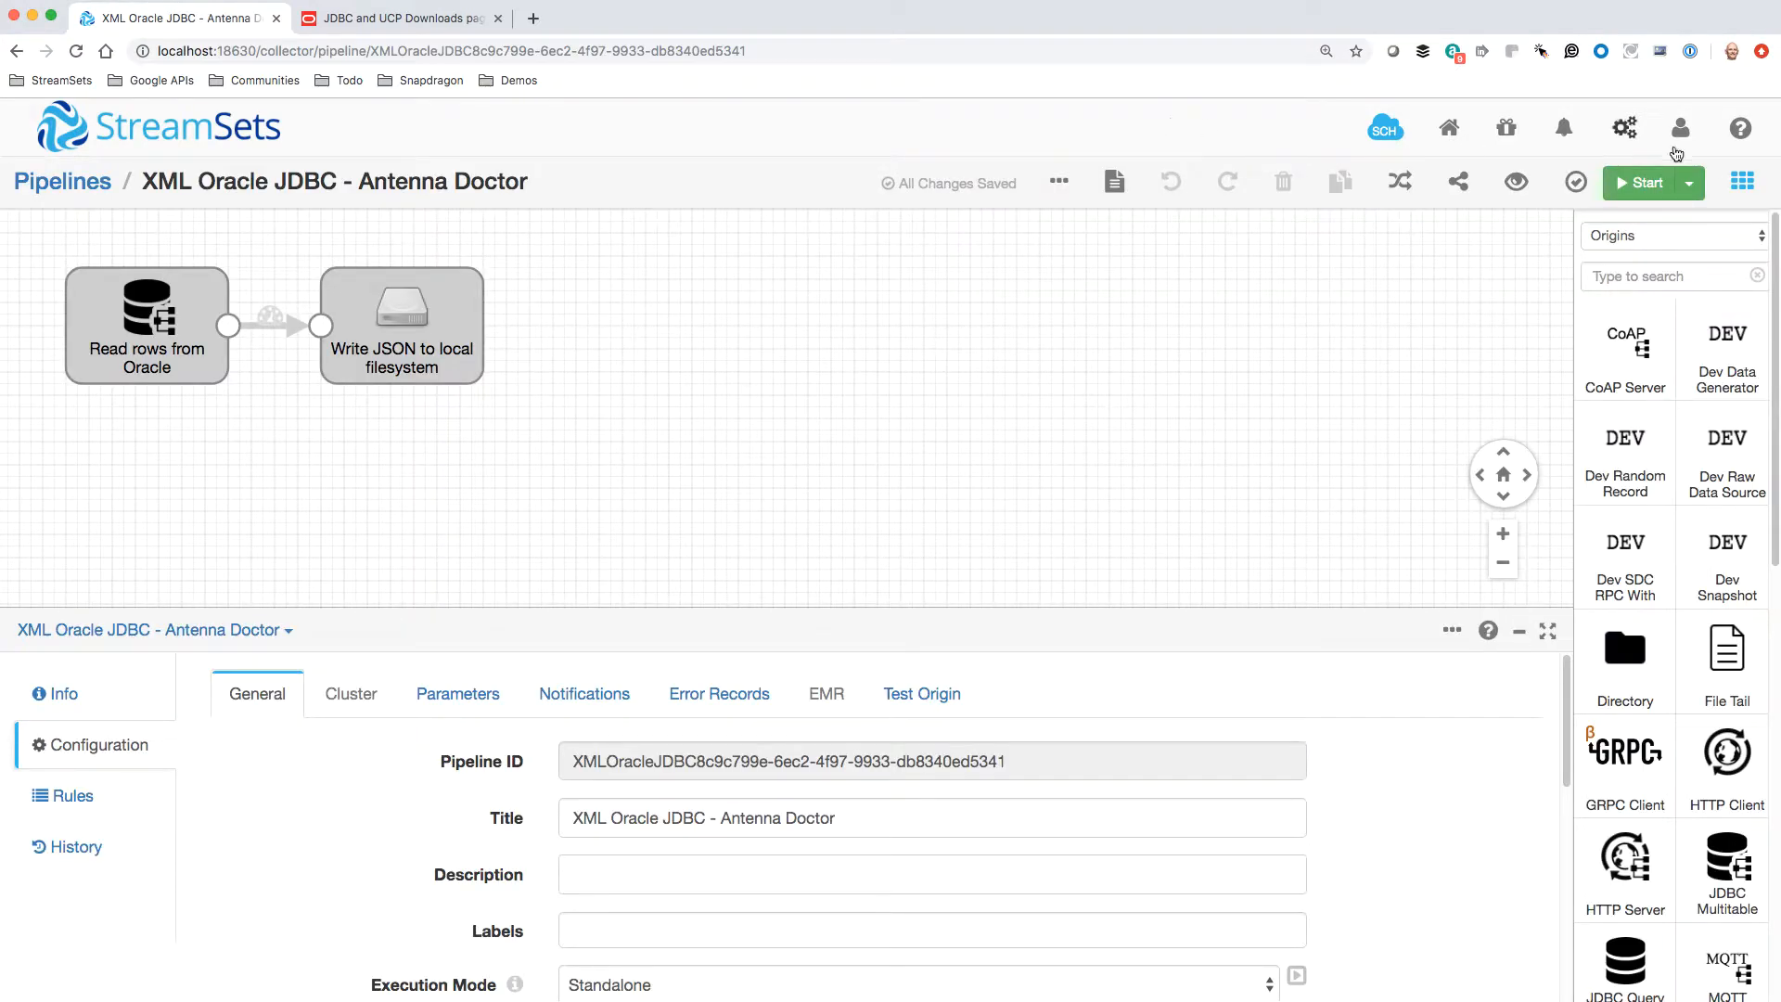
{"action": "left_click", "coordinate": [1652, 185]}
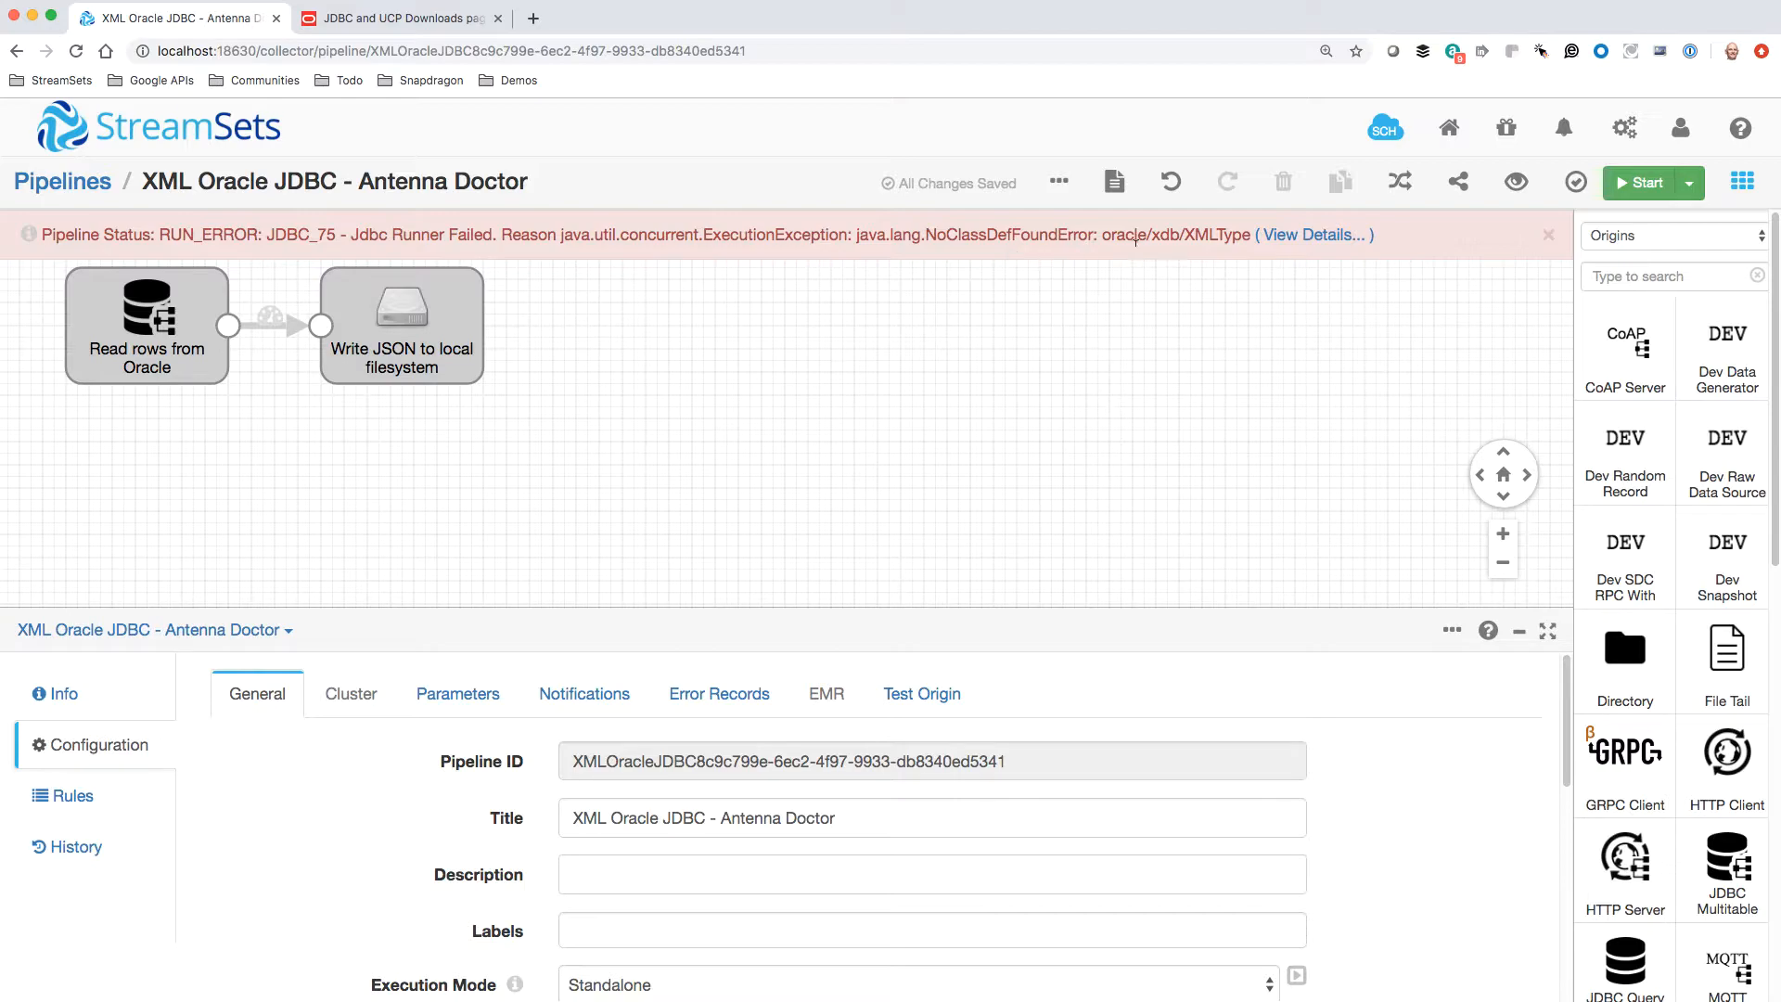
{"action": "left_click", "coordinate": [1308, 236]}
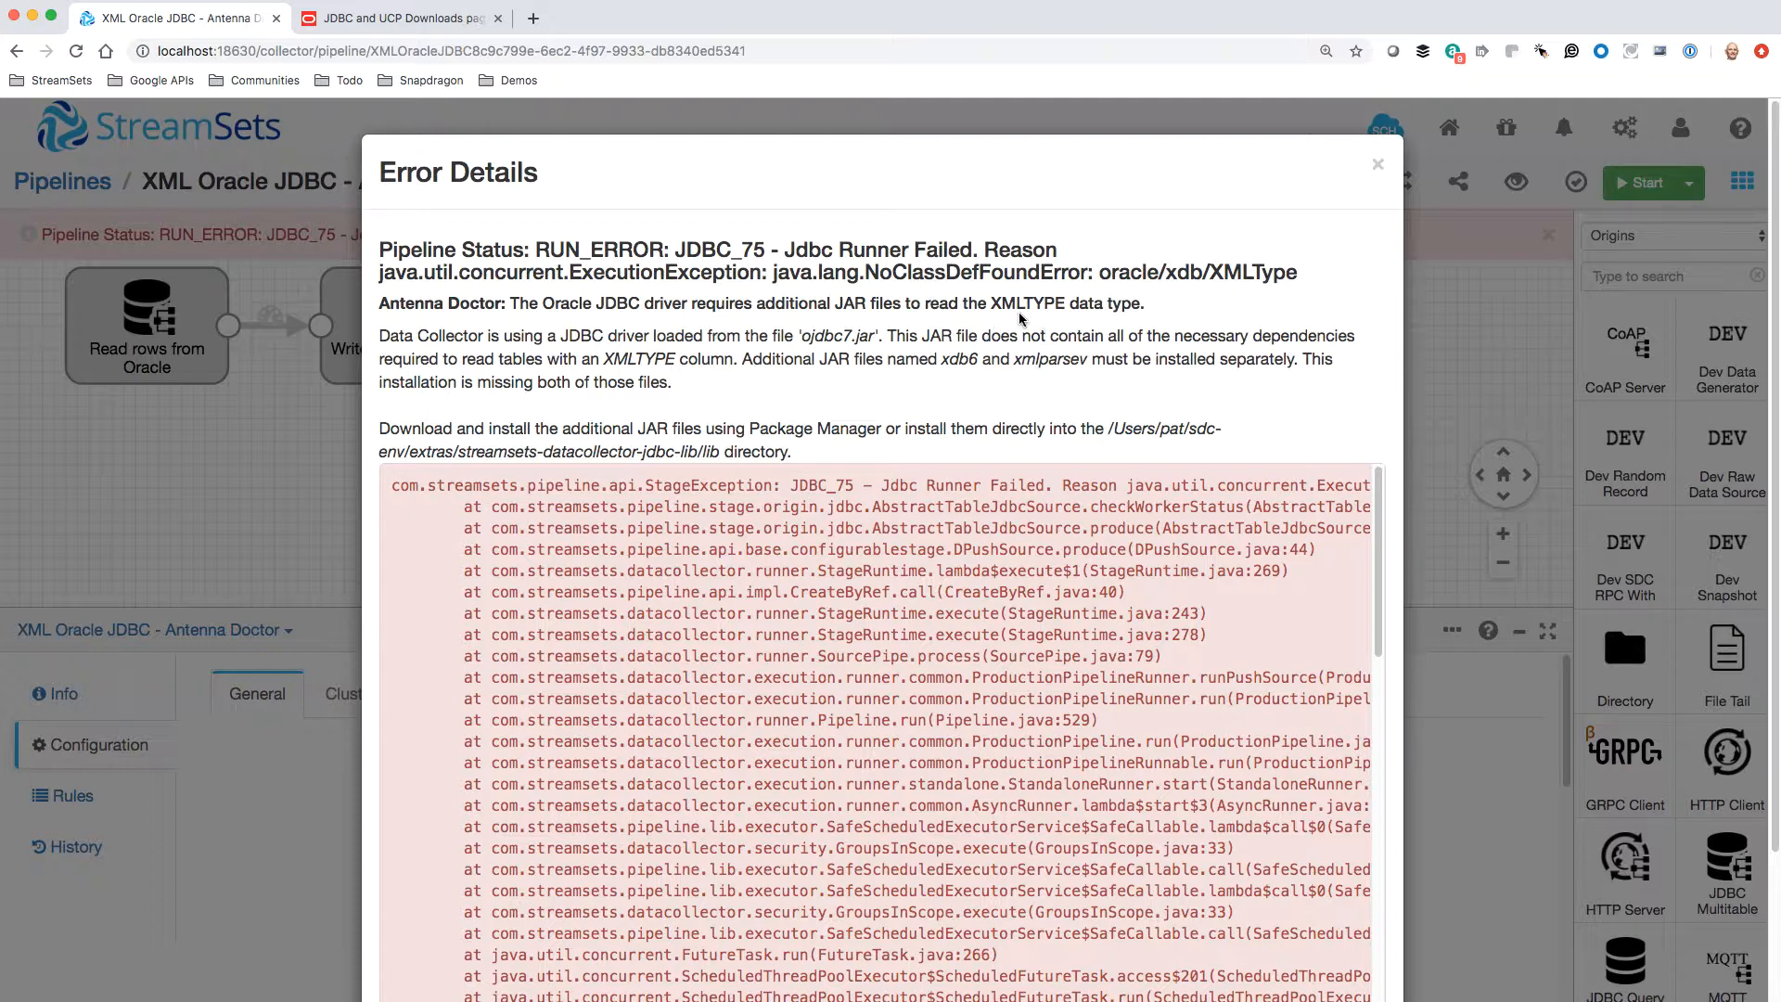
Switch to Oracle SQL Developer to check the JARCEC3 table's column types, return to the browser and close the error details
{"action": "key", "text": "super+Tab"}
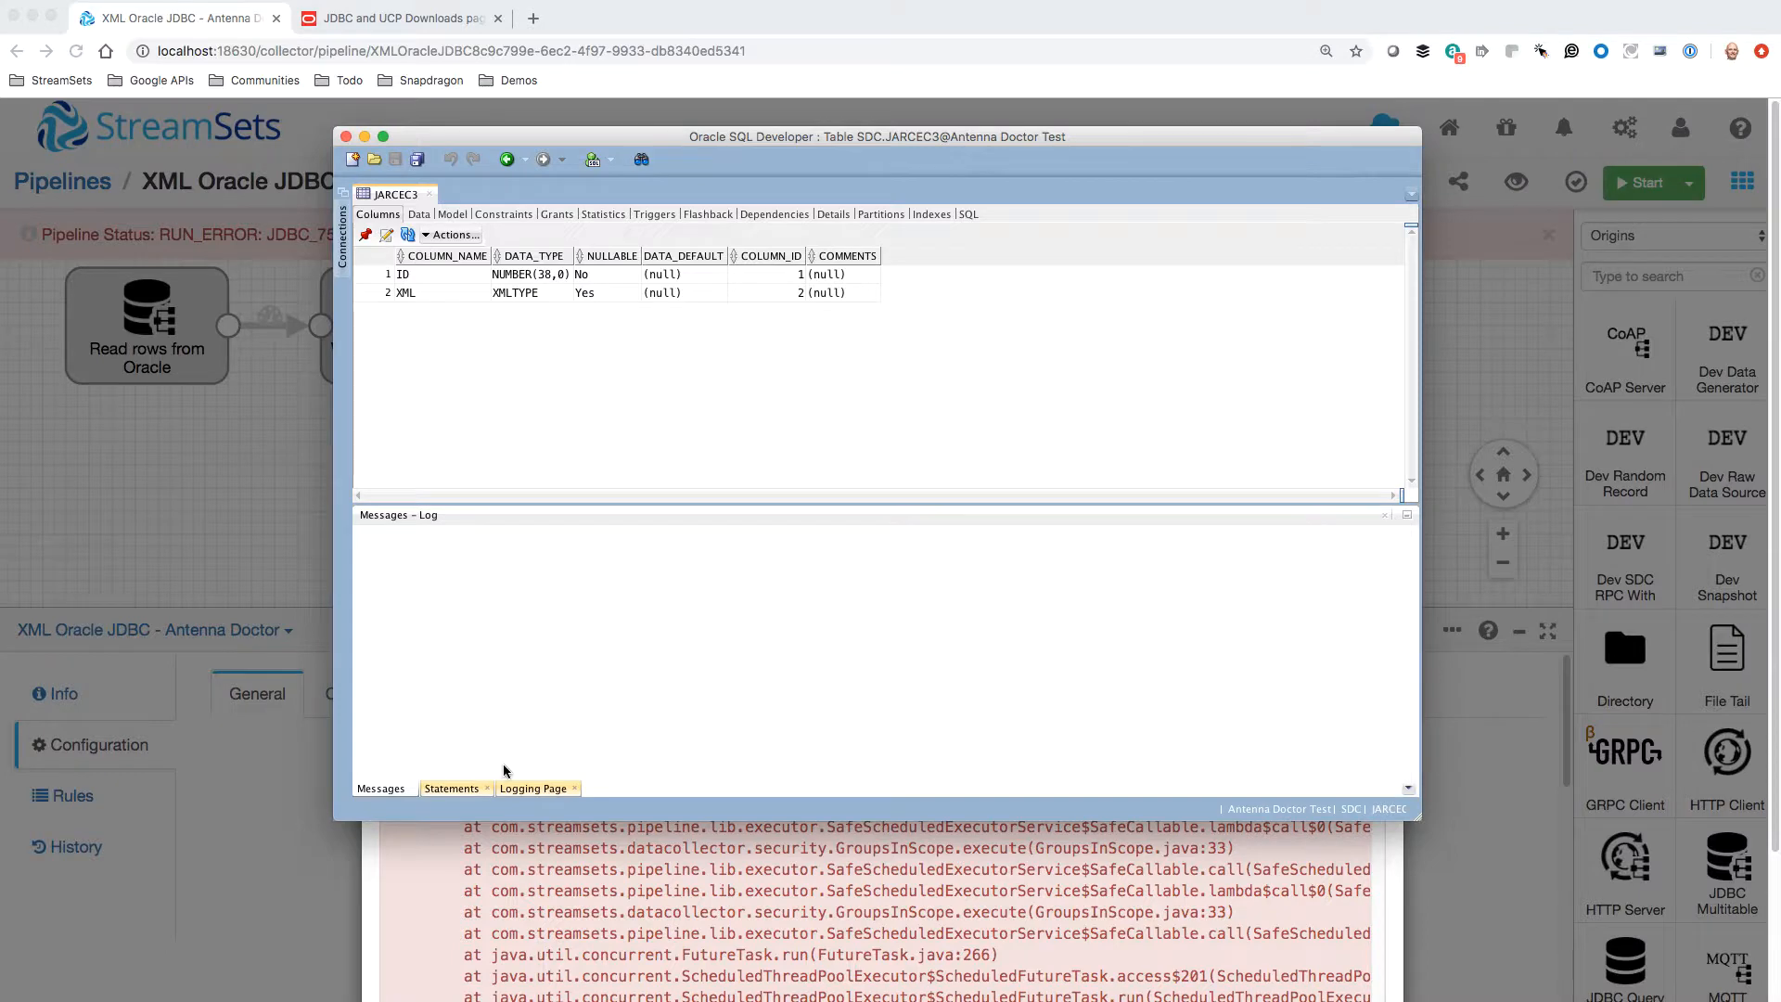
{"action": "left_click", "coordinate": [428, 909]}
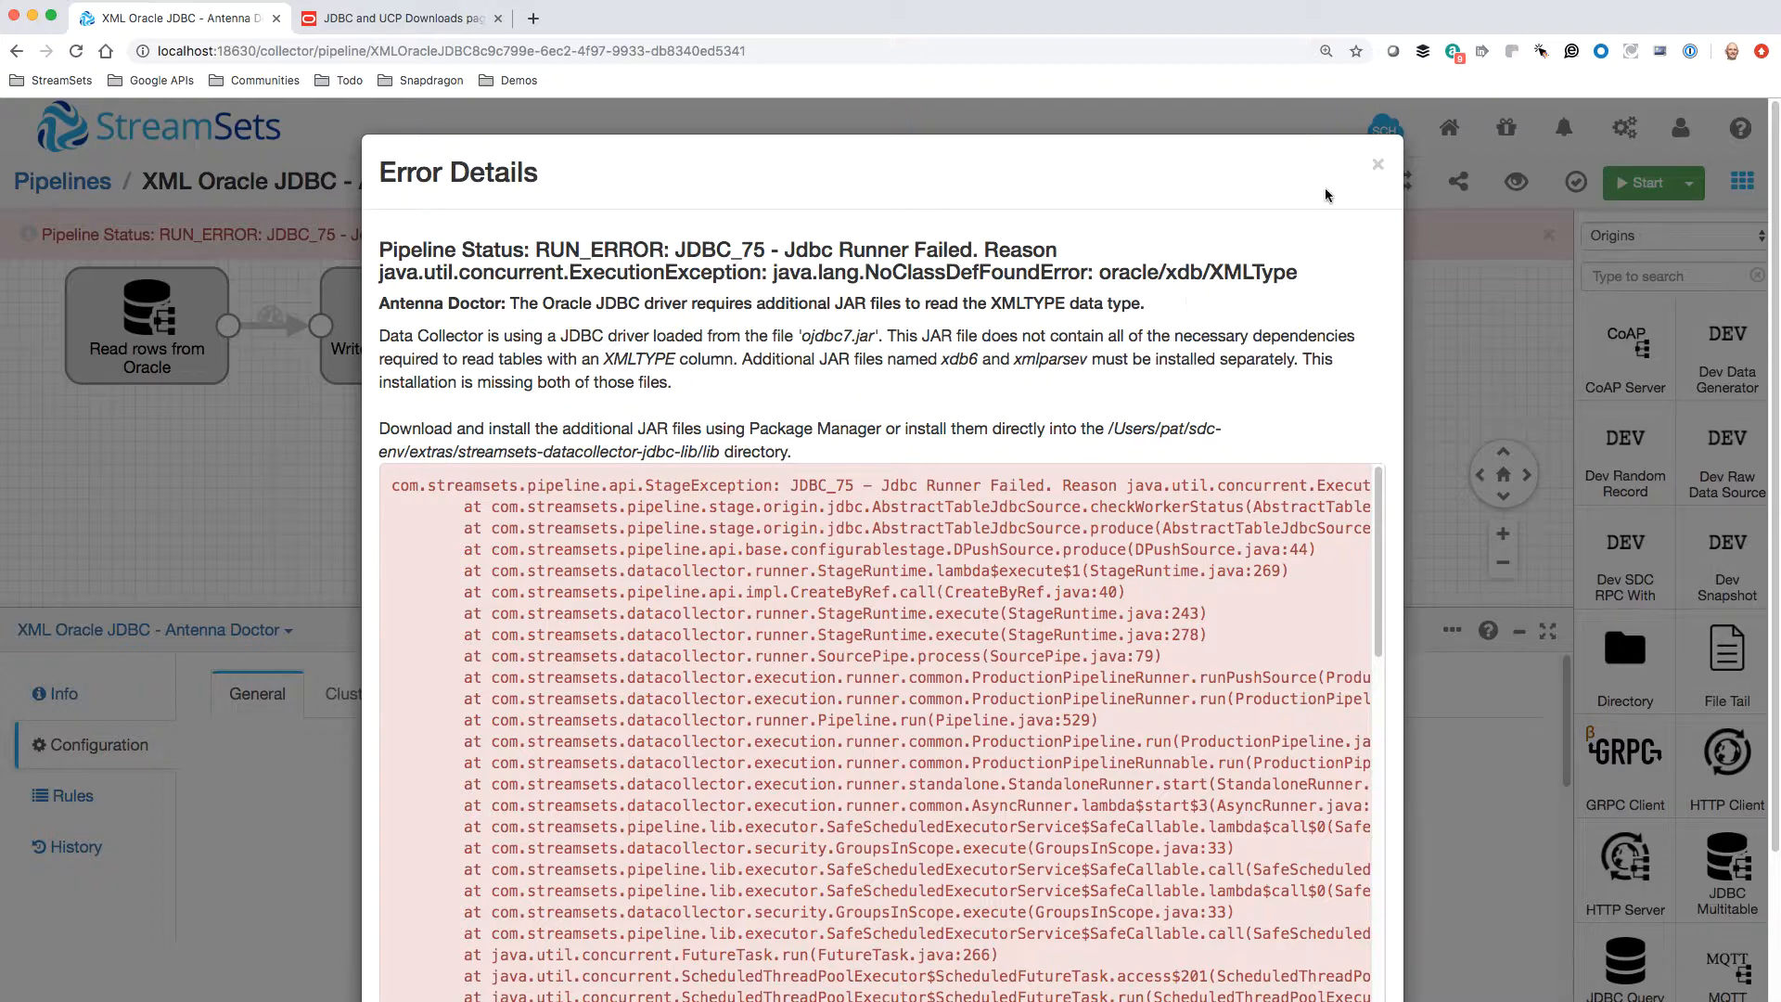
{"action": "left_click", "coordinate": [1376, 165]}
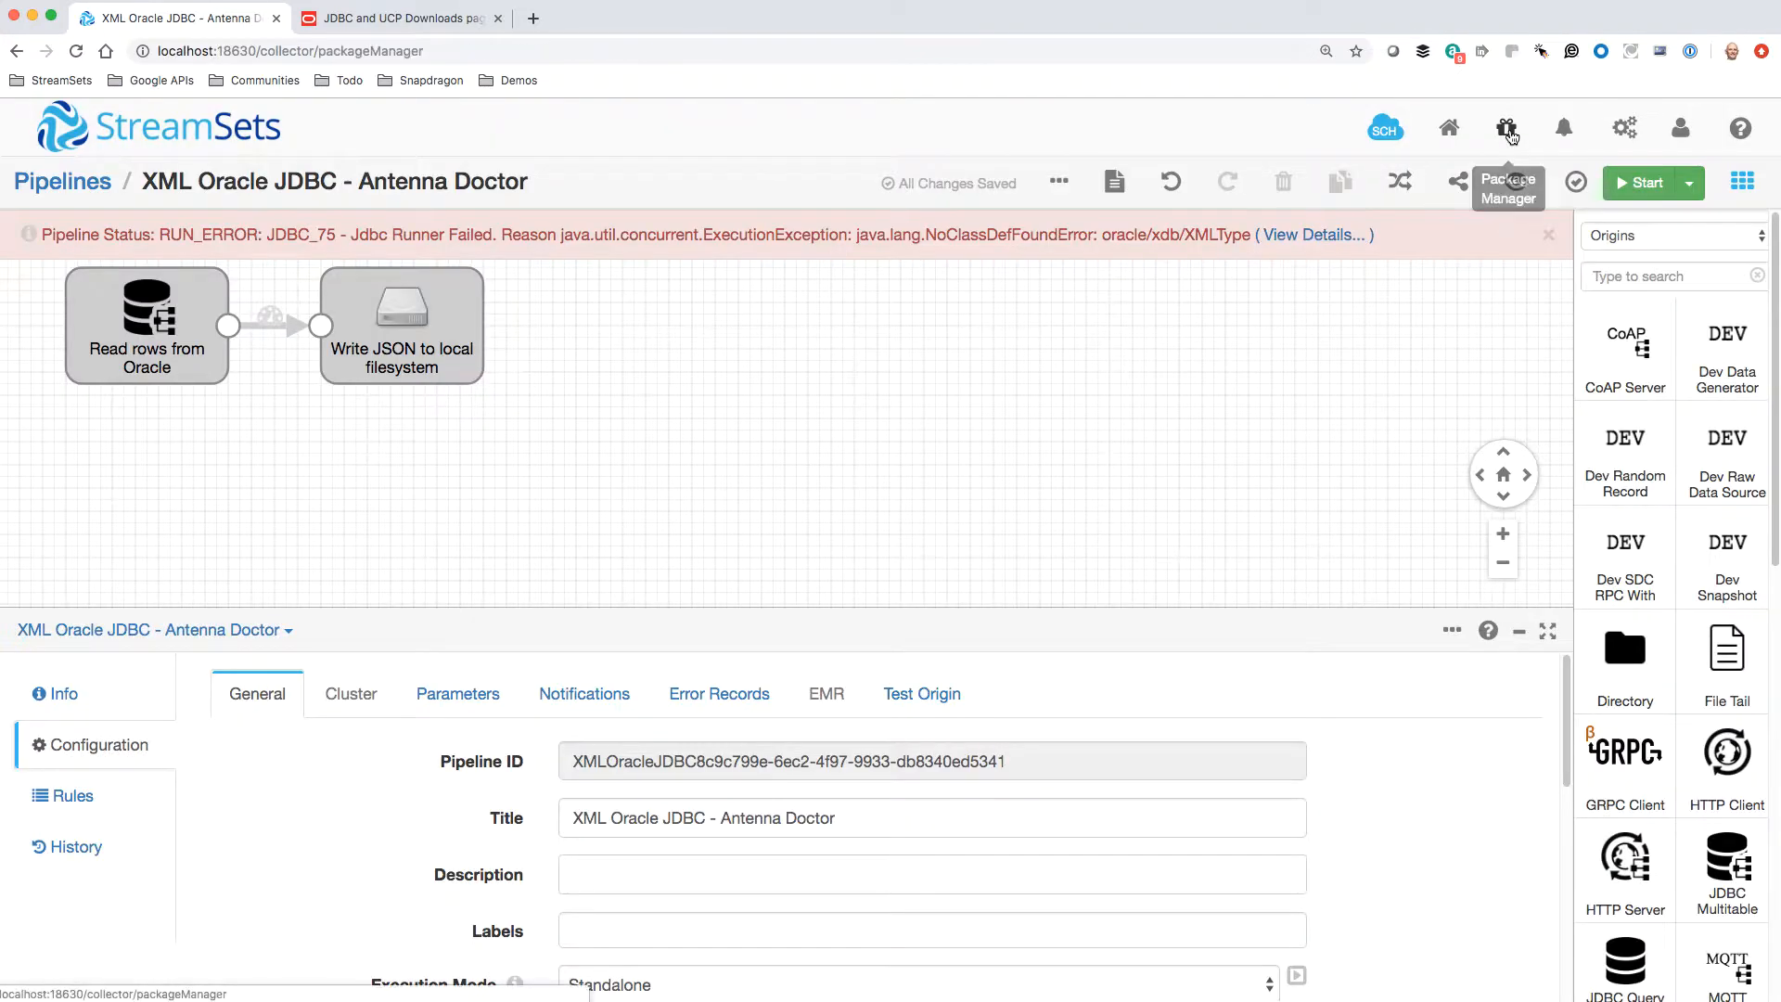
Return to Package Manager's external libraries list
{"action": "left_click", "coordinate": [1505, 127]}
{"action": "scroll", "coordinate": [123, 797], "scroll_direction": "down", "scroll_amount": 2}
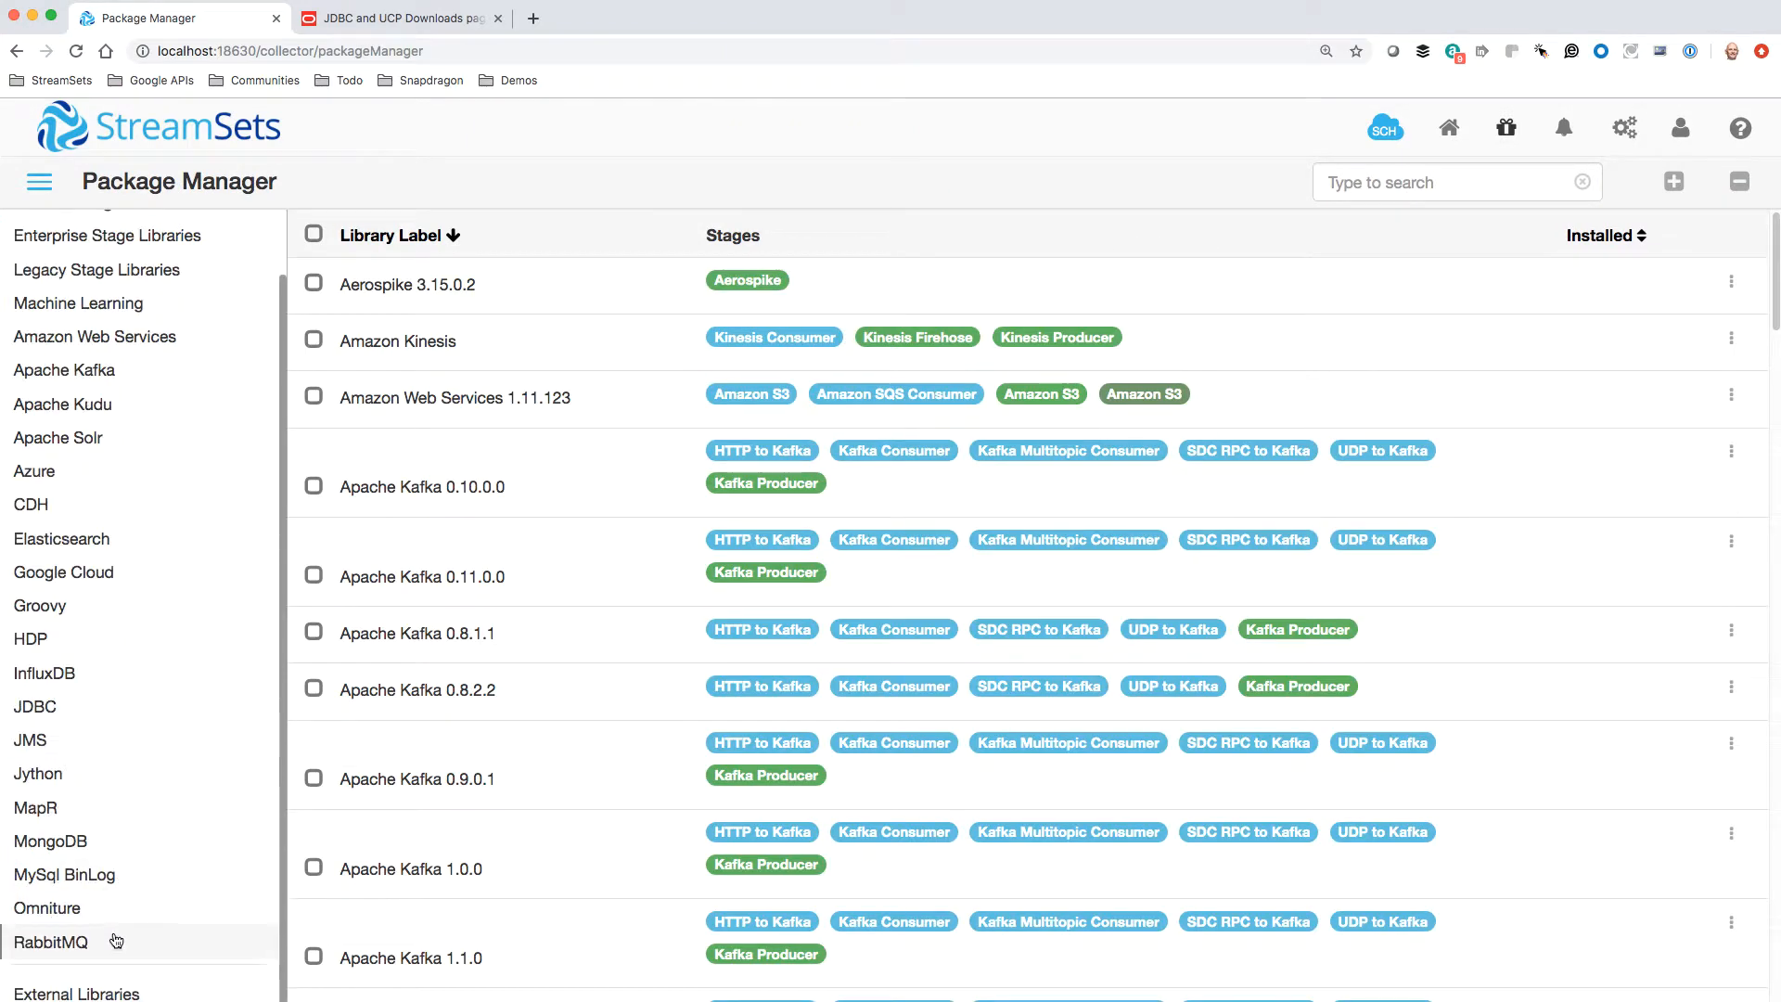
{"action": "left_click", "coordinate": [108, 987]}
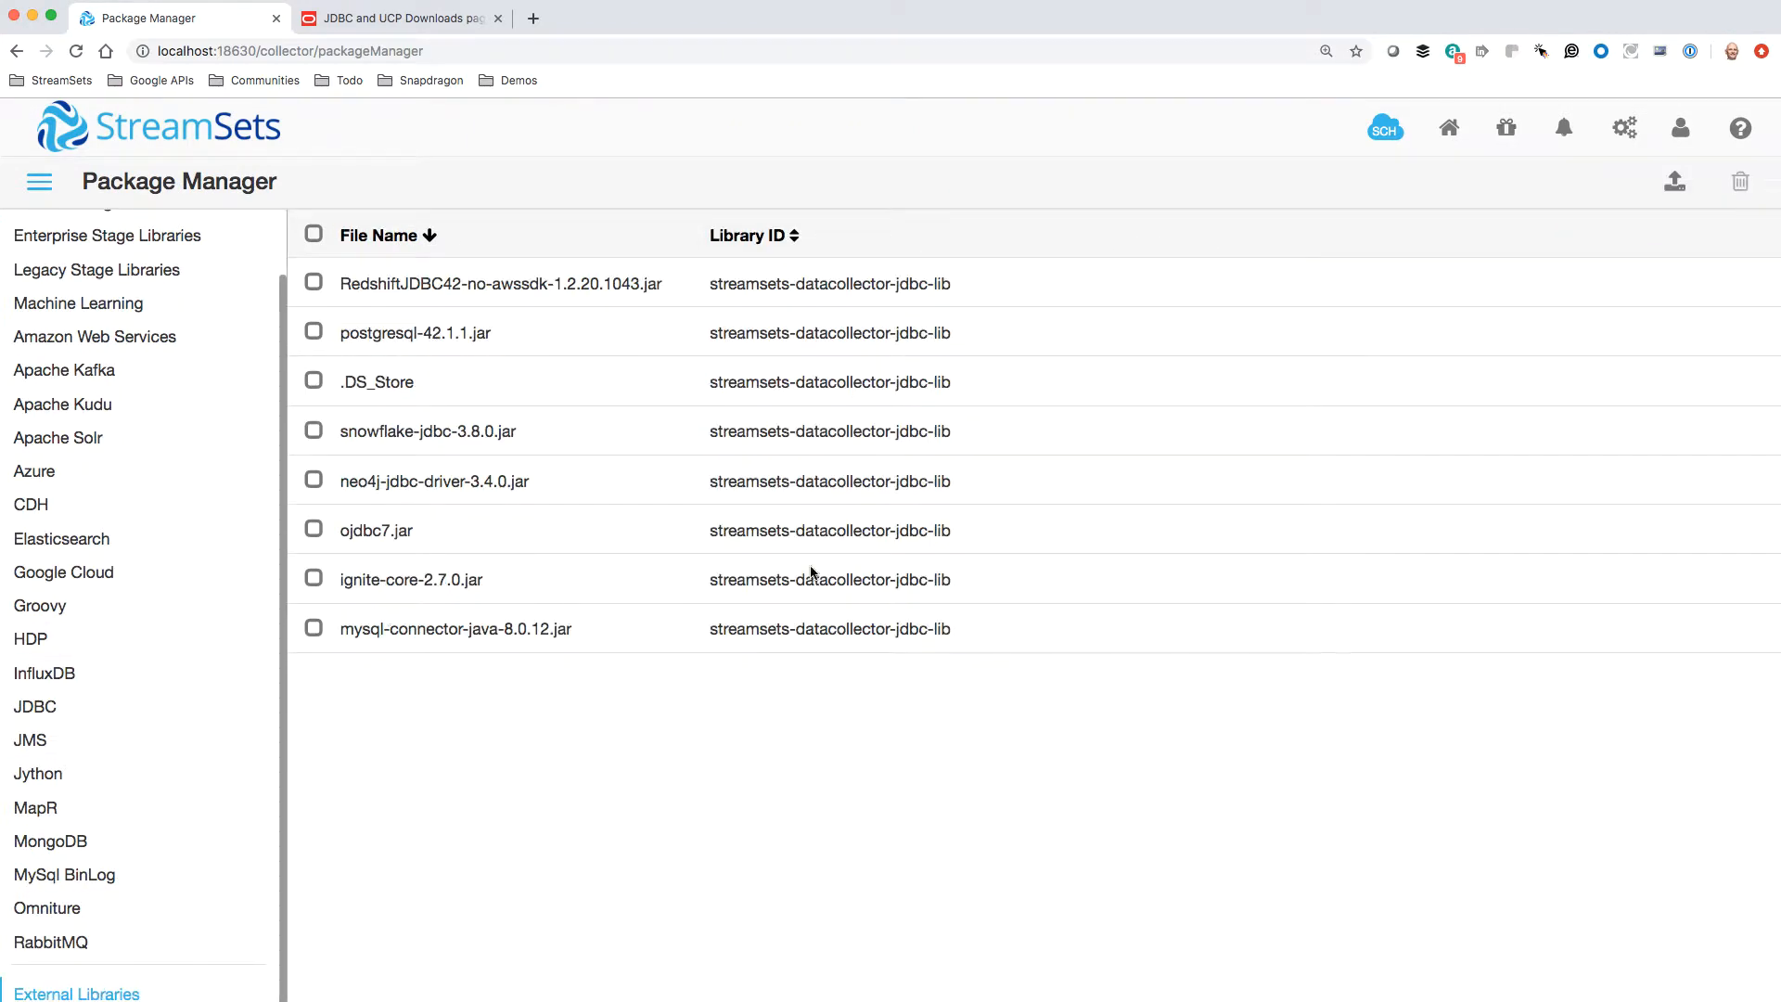
Install xdb6.jar from the oracle/extras folder as an external library for the JDBC stage library, without restarting the Data Collector
{"action": "left_click", "coordinate": [1675, 181]}
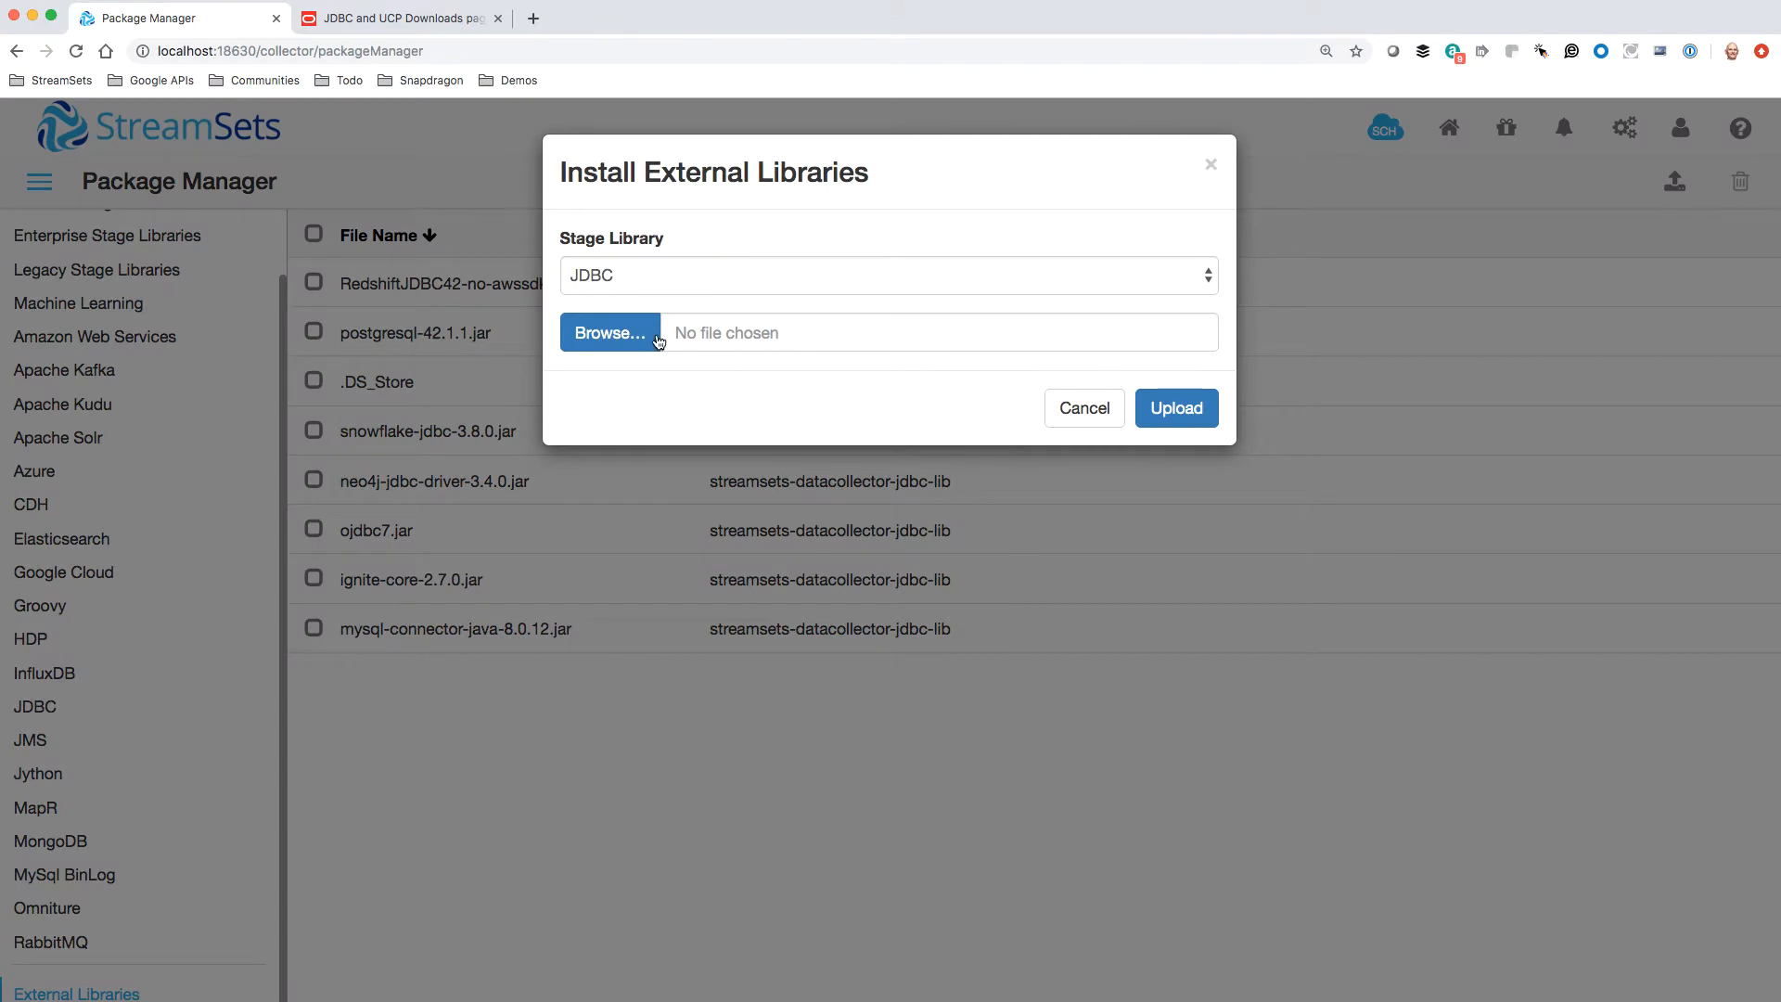
{"action": "left_click", "coordinate": [617, 334]}
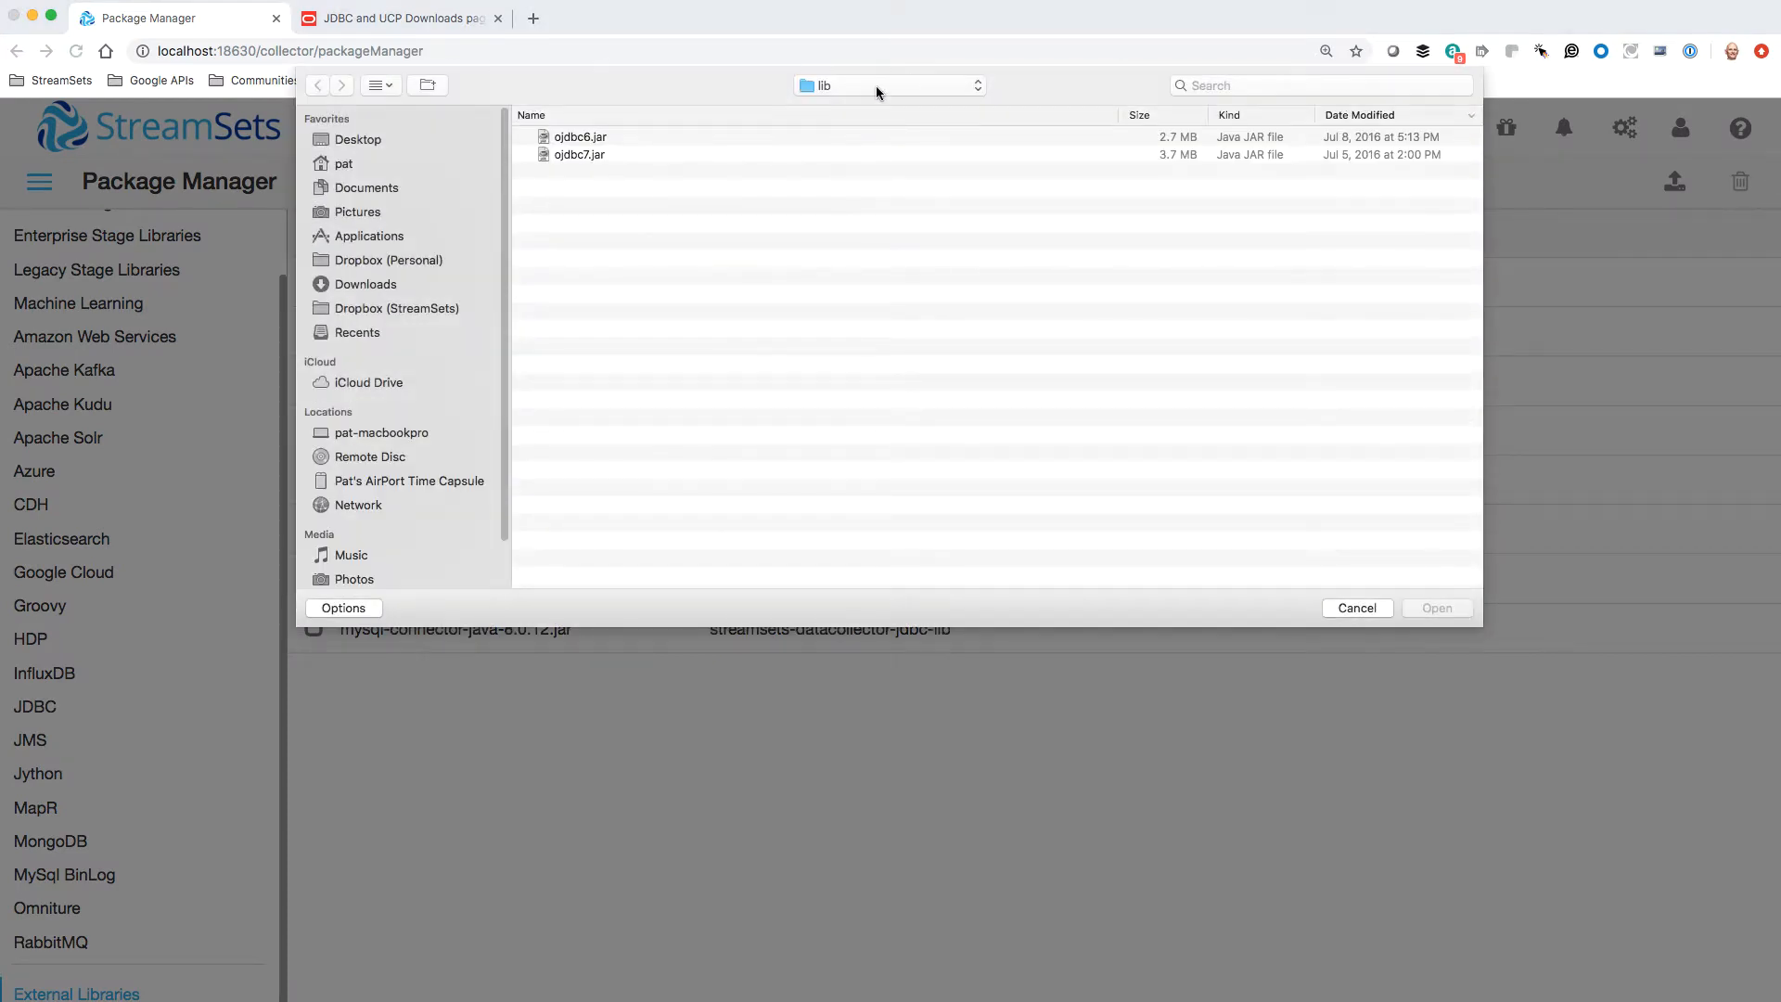
{"action": "left_click", "coordinate": [876, 85]}
{"action": "left_click", "coordinate": [853, 124]}
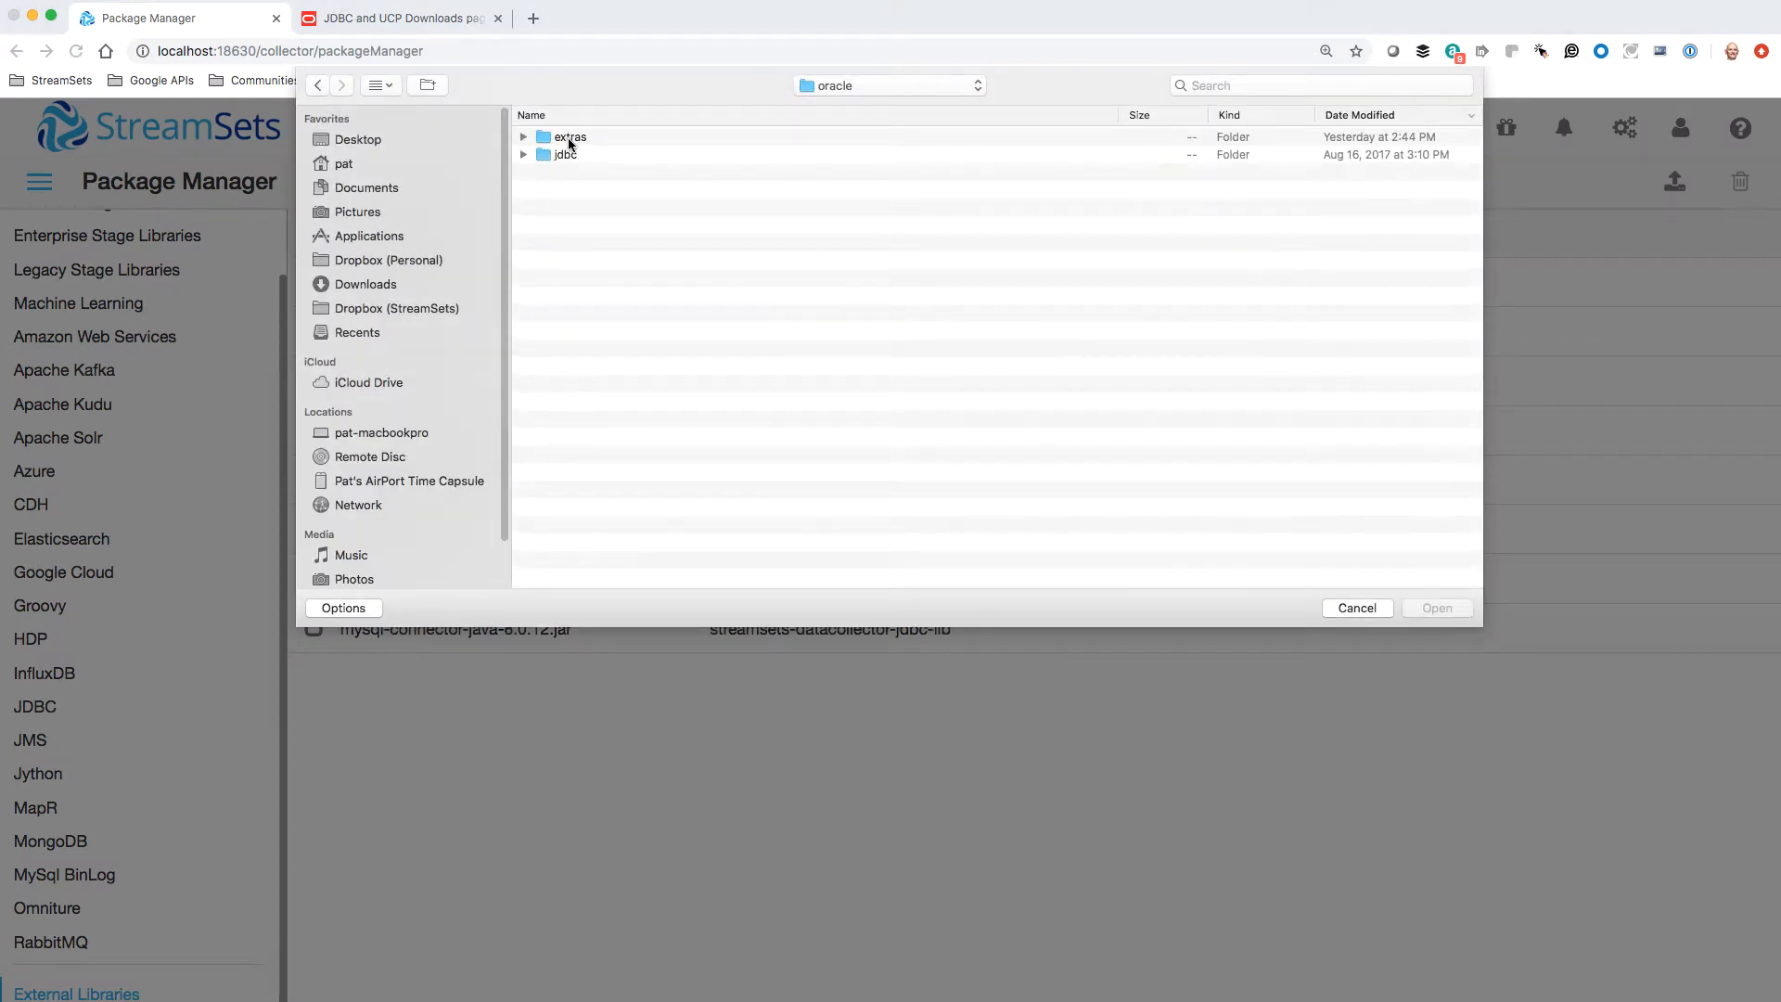
{"action": "double_click", "coordinate": [567, 138]}
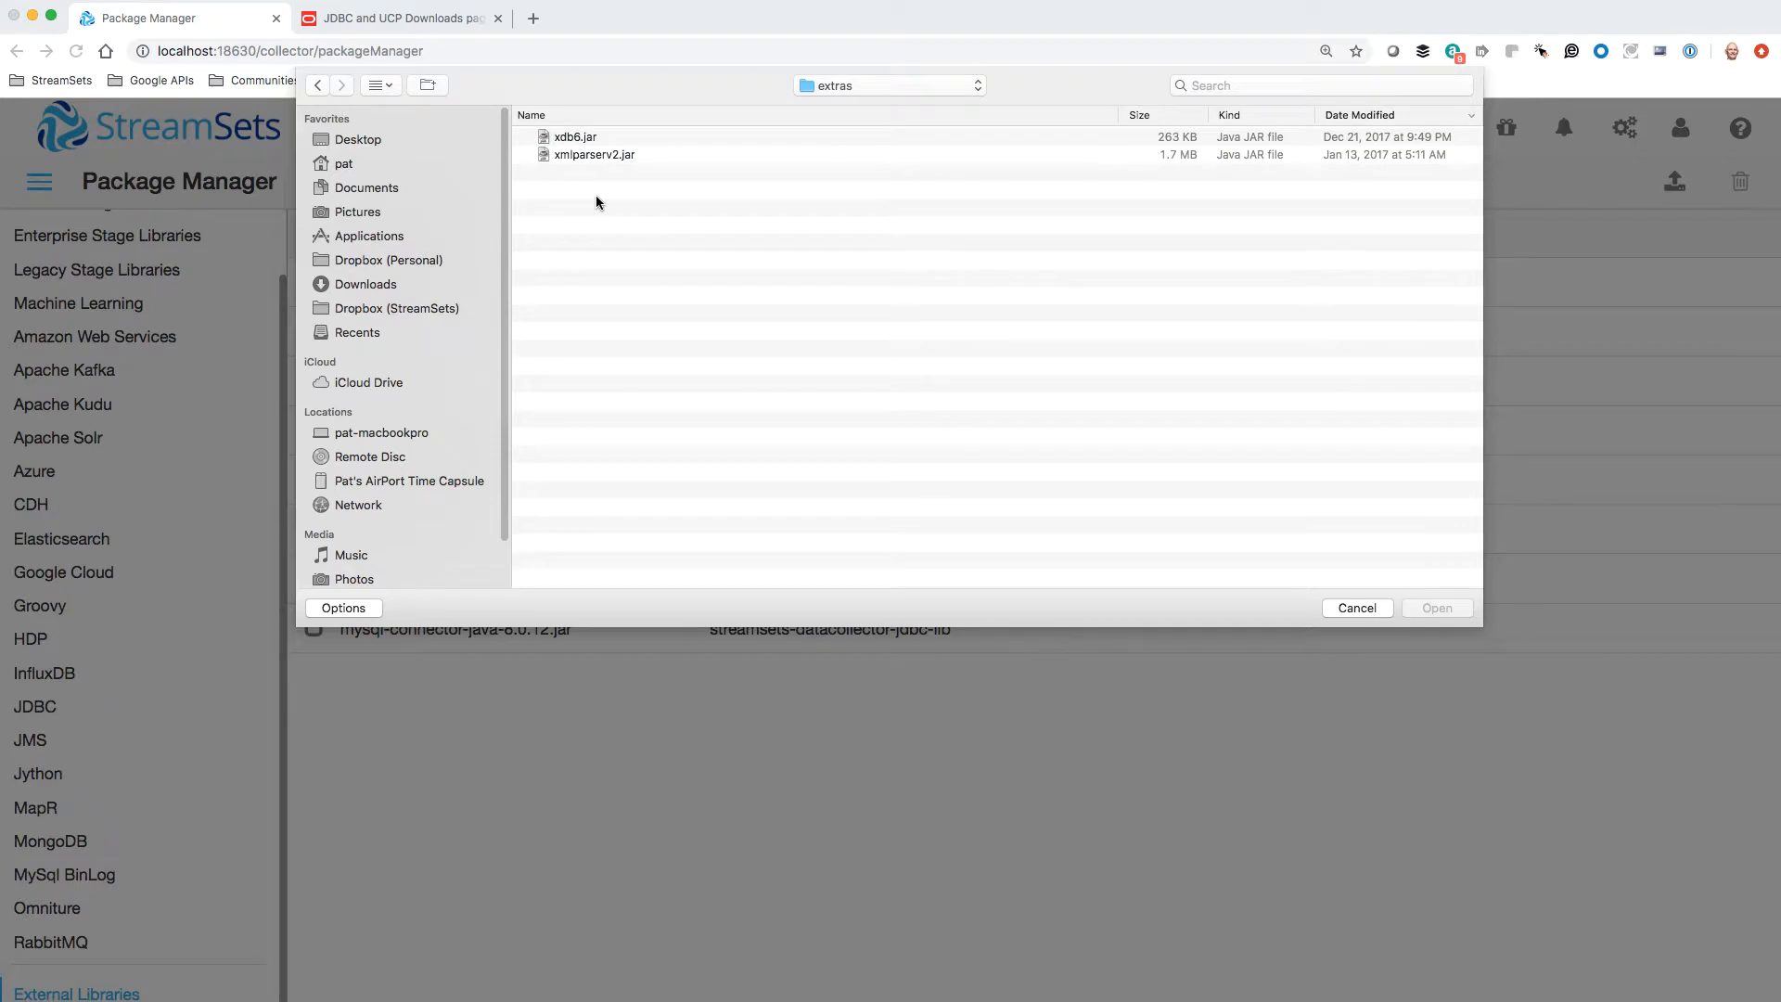
{"action": "left_click", "coordinate": [586, 139]}
{"action": "left_click", "coordinate": [635, 154]}
{"action": "left_click", "coordinate": [609, 136]}
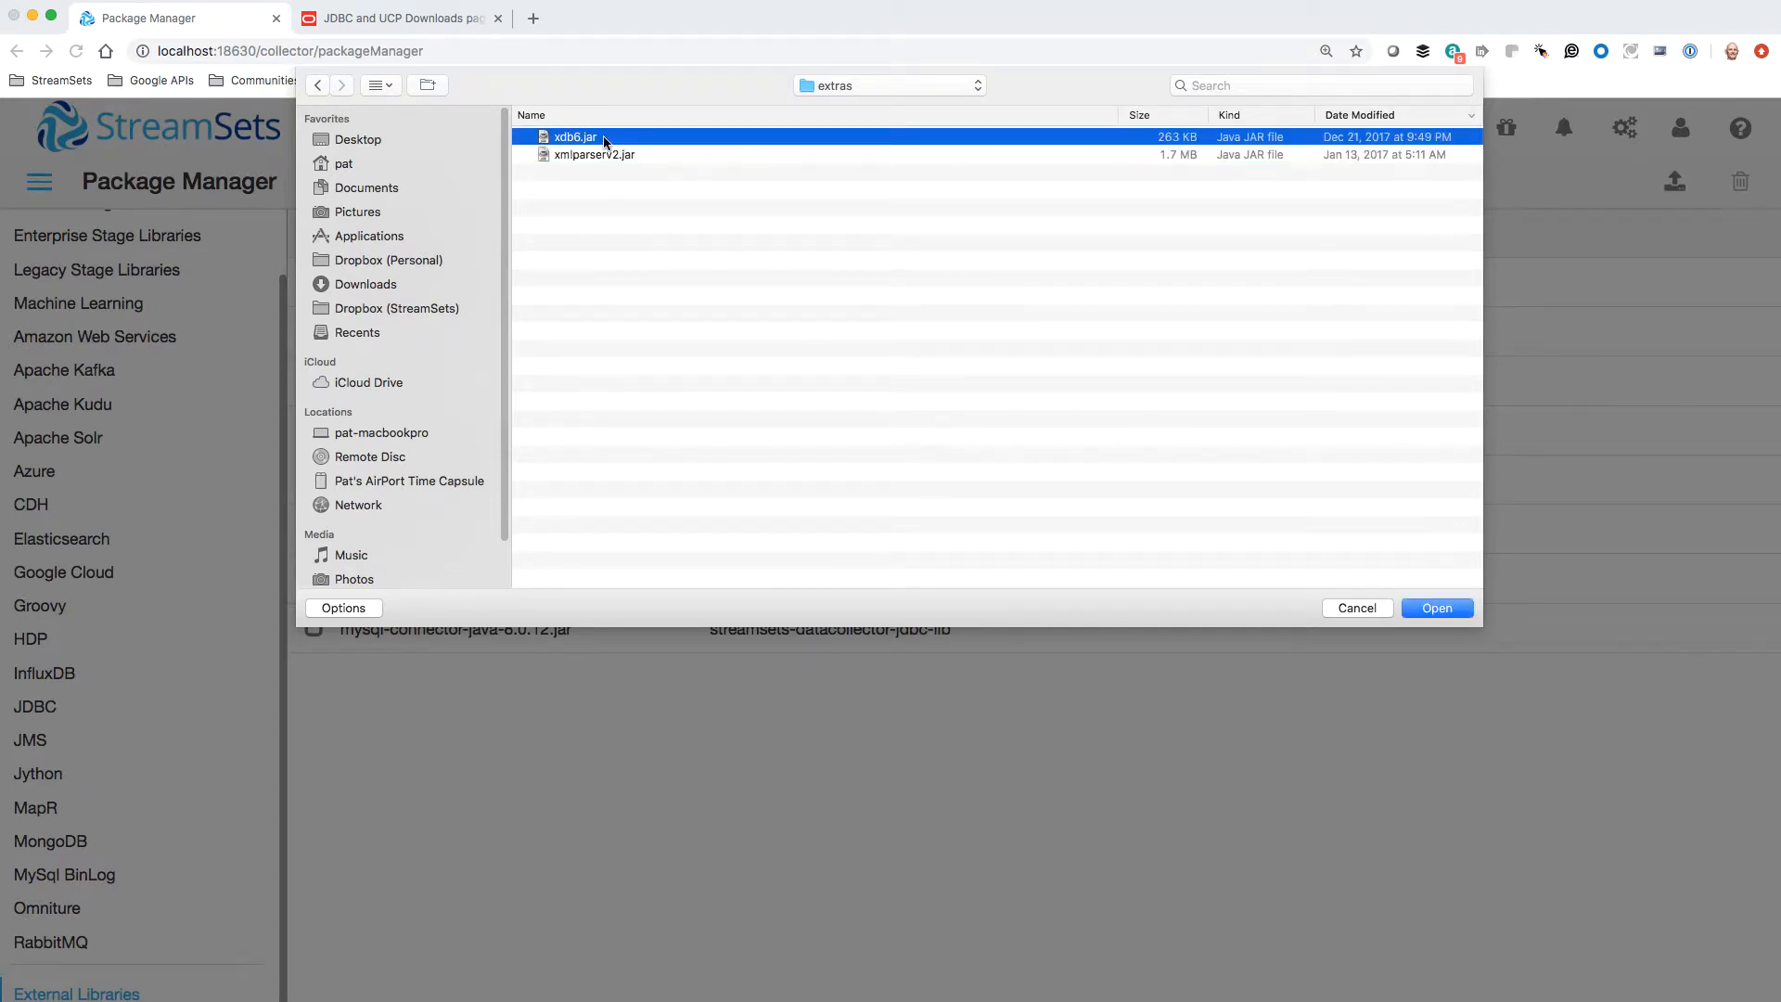
{"action": "left_click", "coordinate": [1433, 607]}
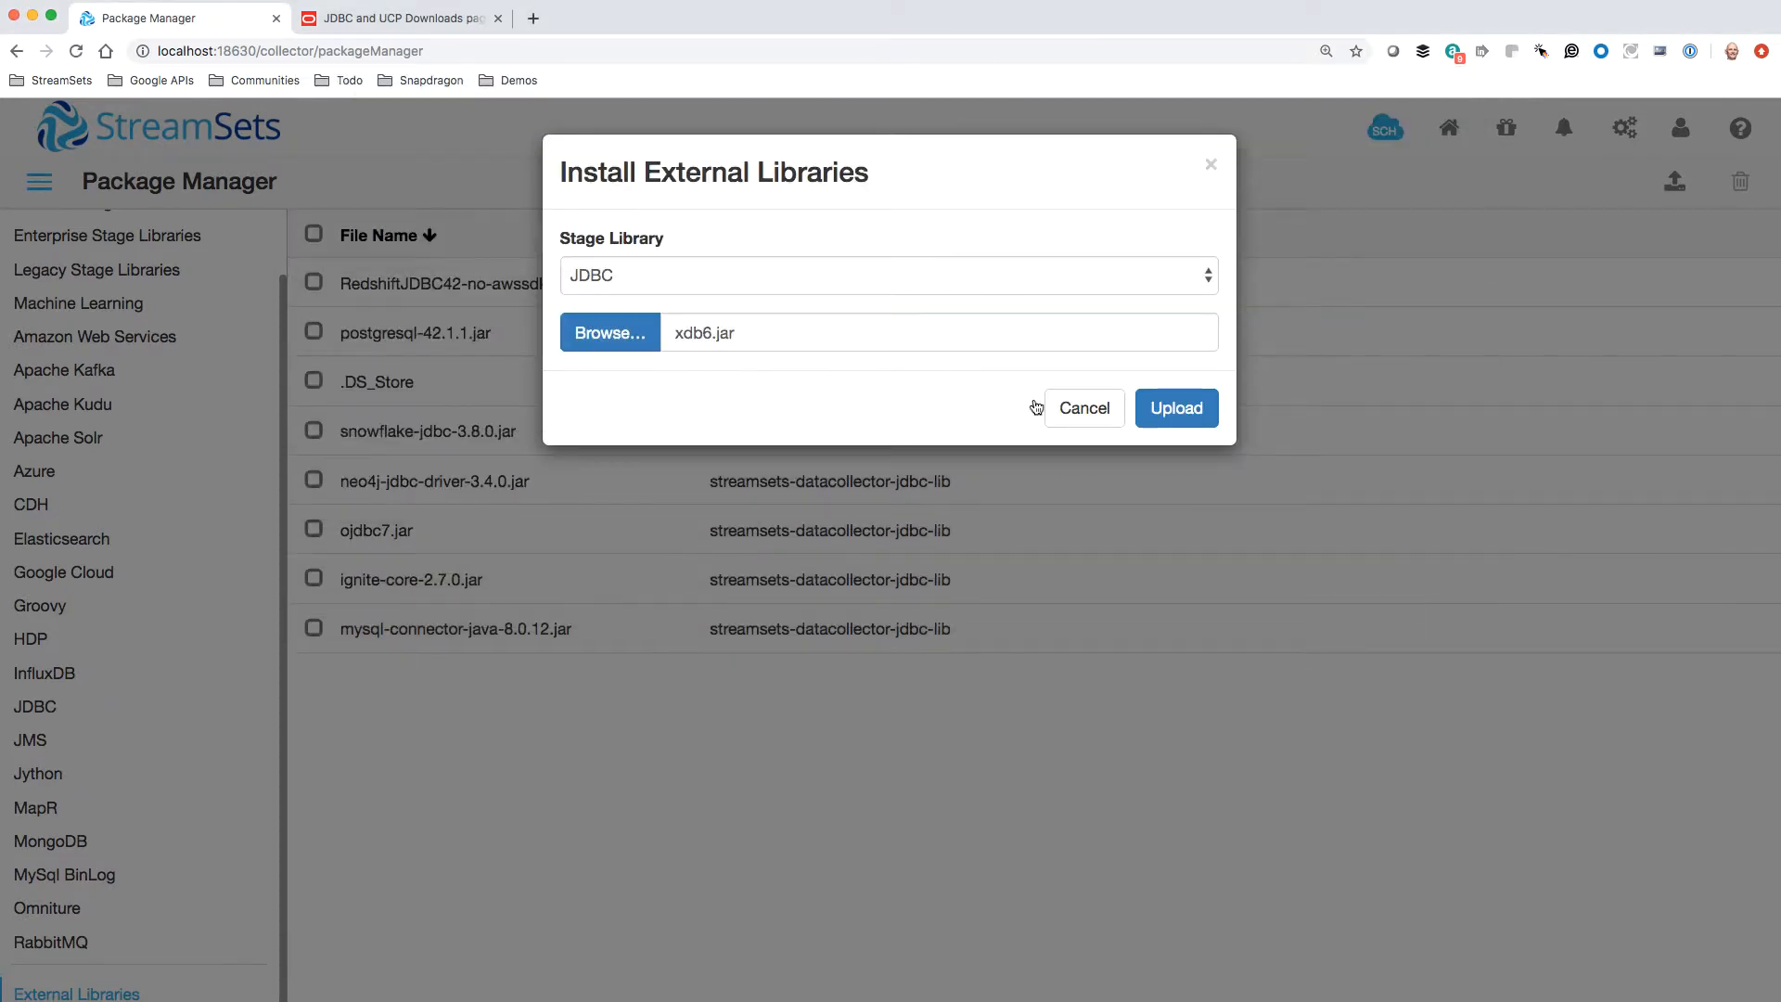
{"action": "key", "text": "Return"}
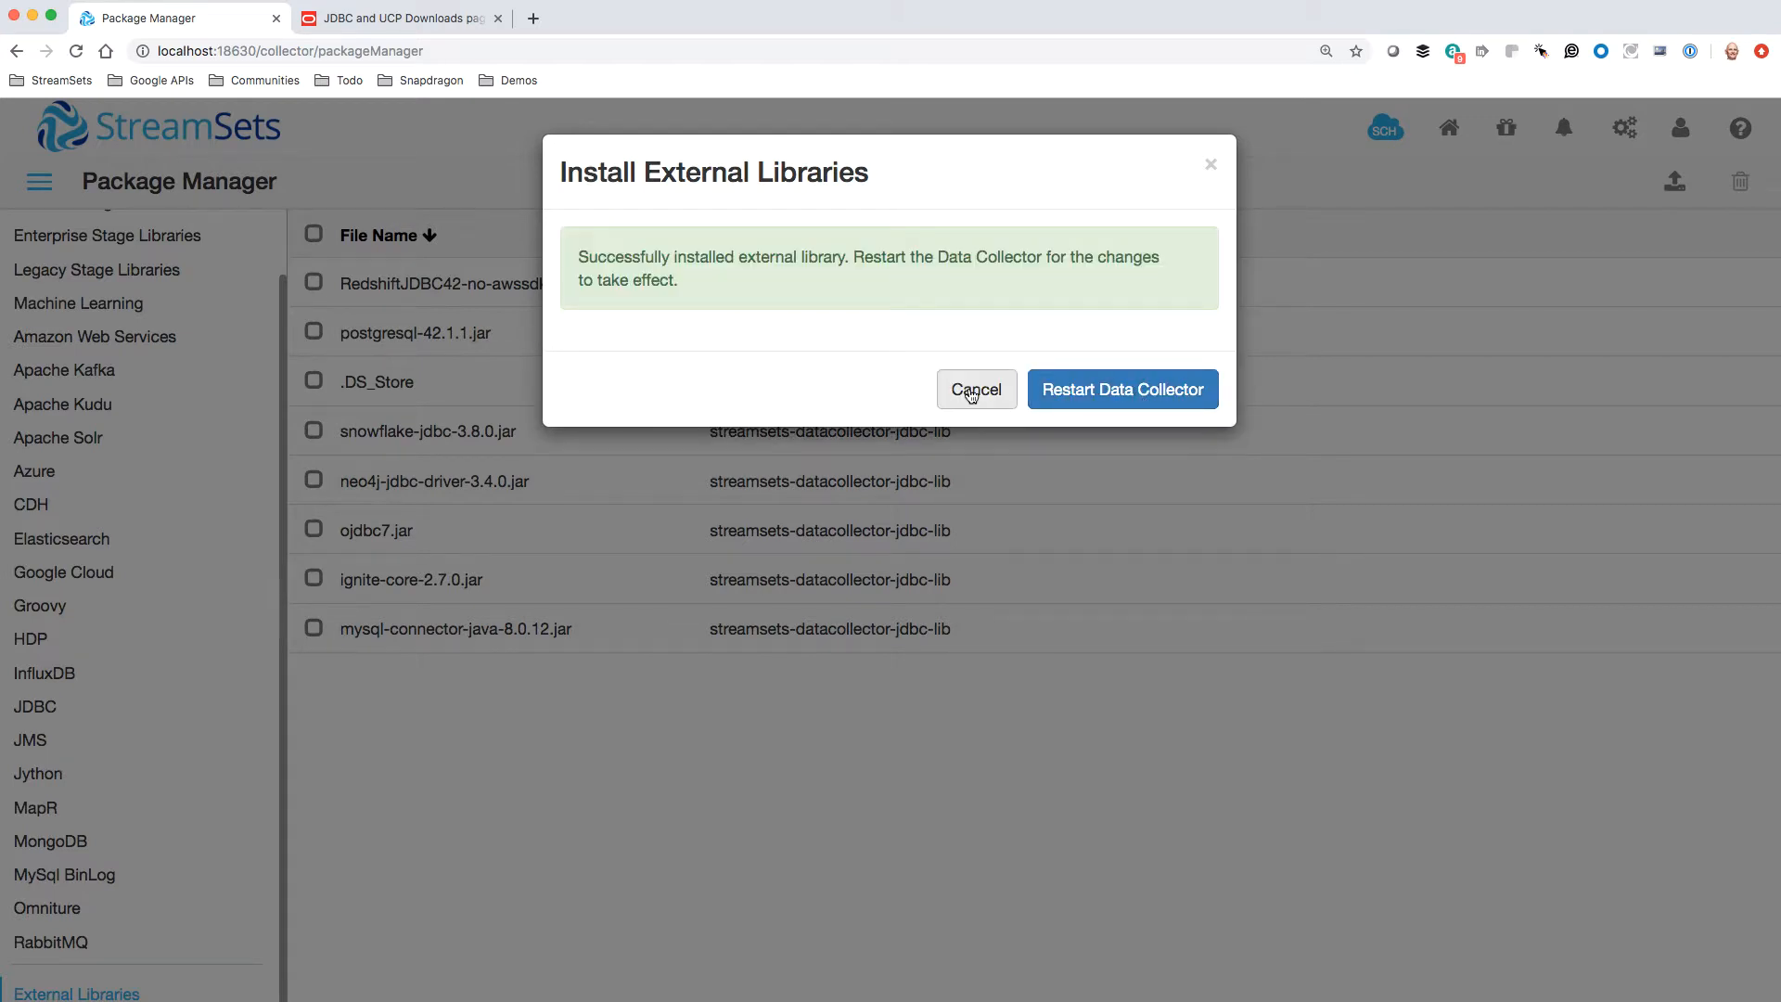
{"action": "left_click", "coordinate": [961, 391]}
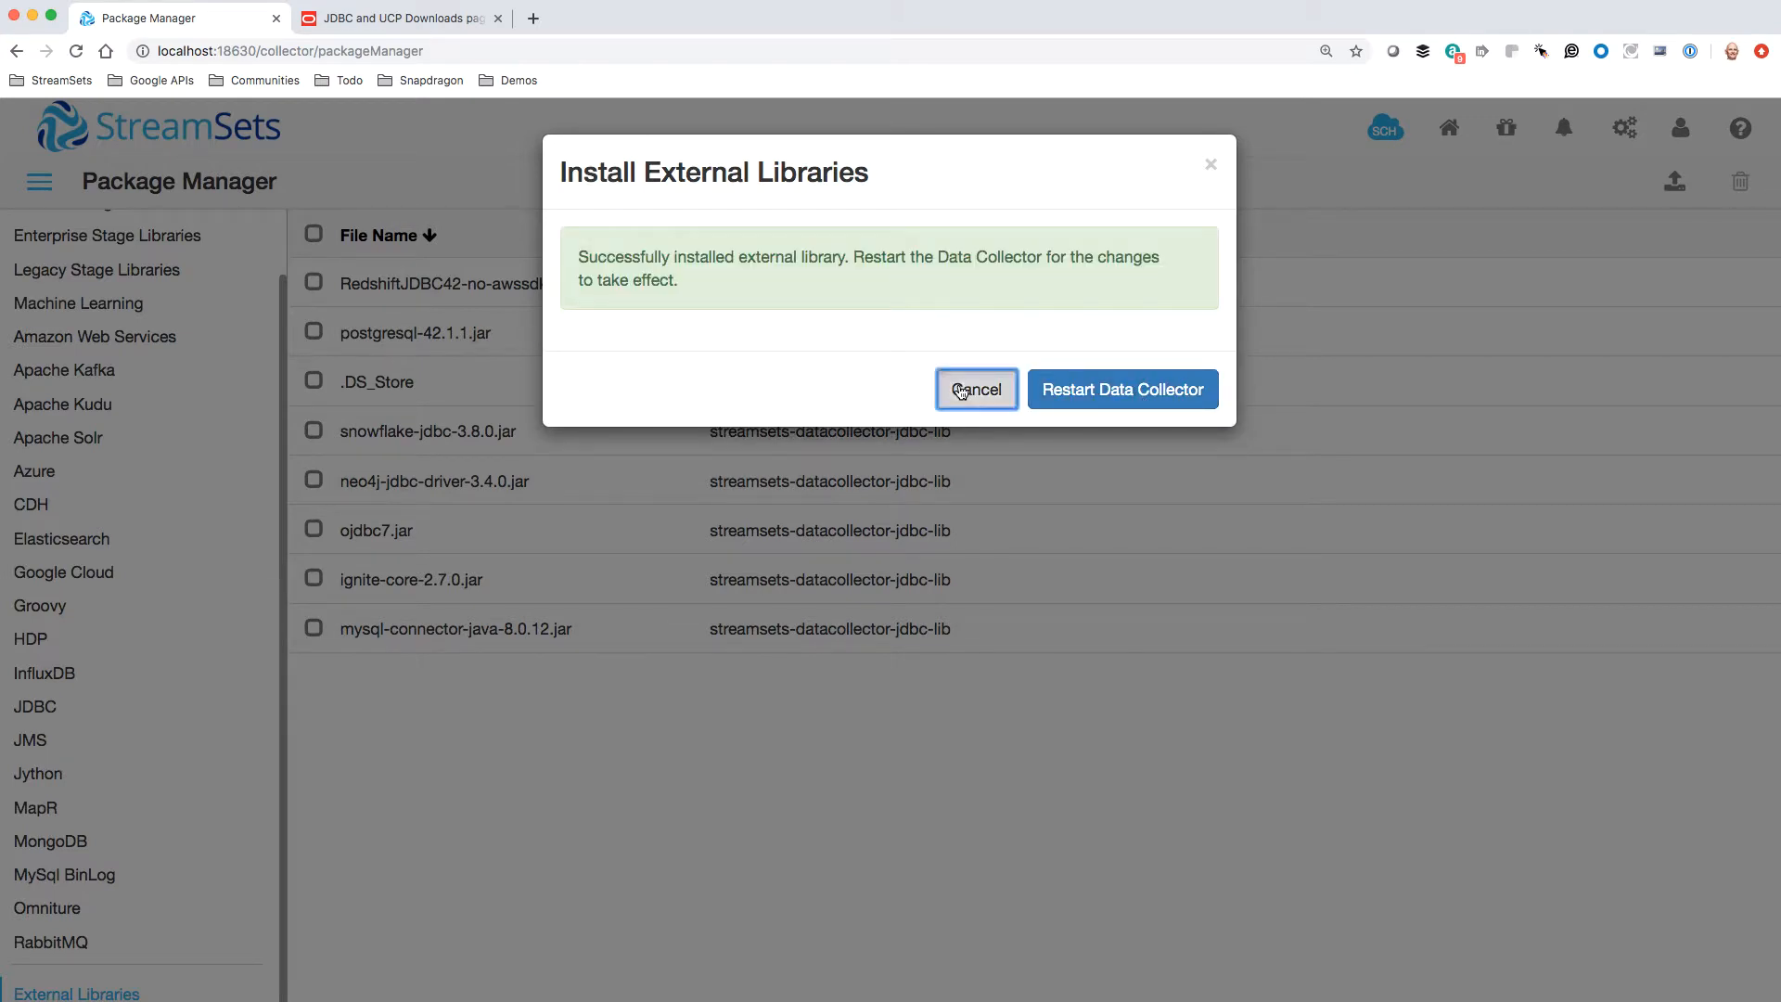
Install xmlparserv2.jar from the extras folder as another external library for the JDBC stage library
{"action": "left_click", "coordinate": [1674, 181]}
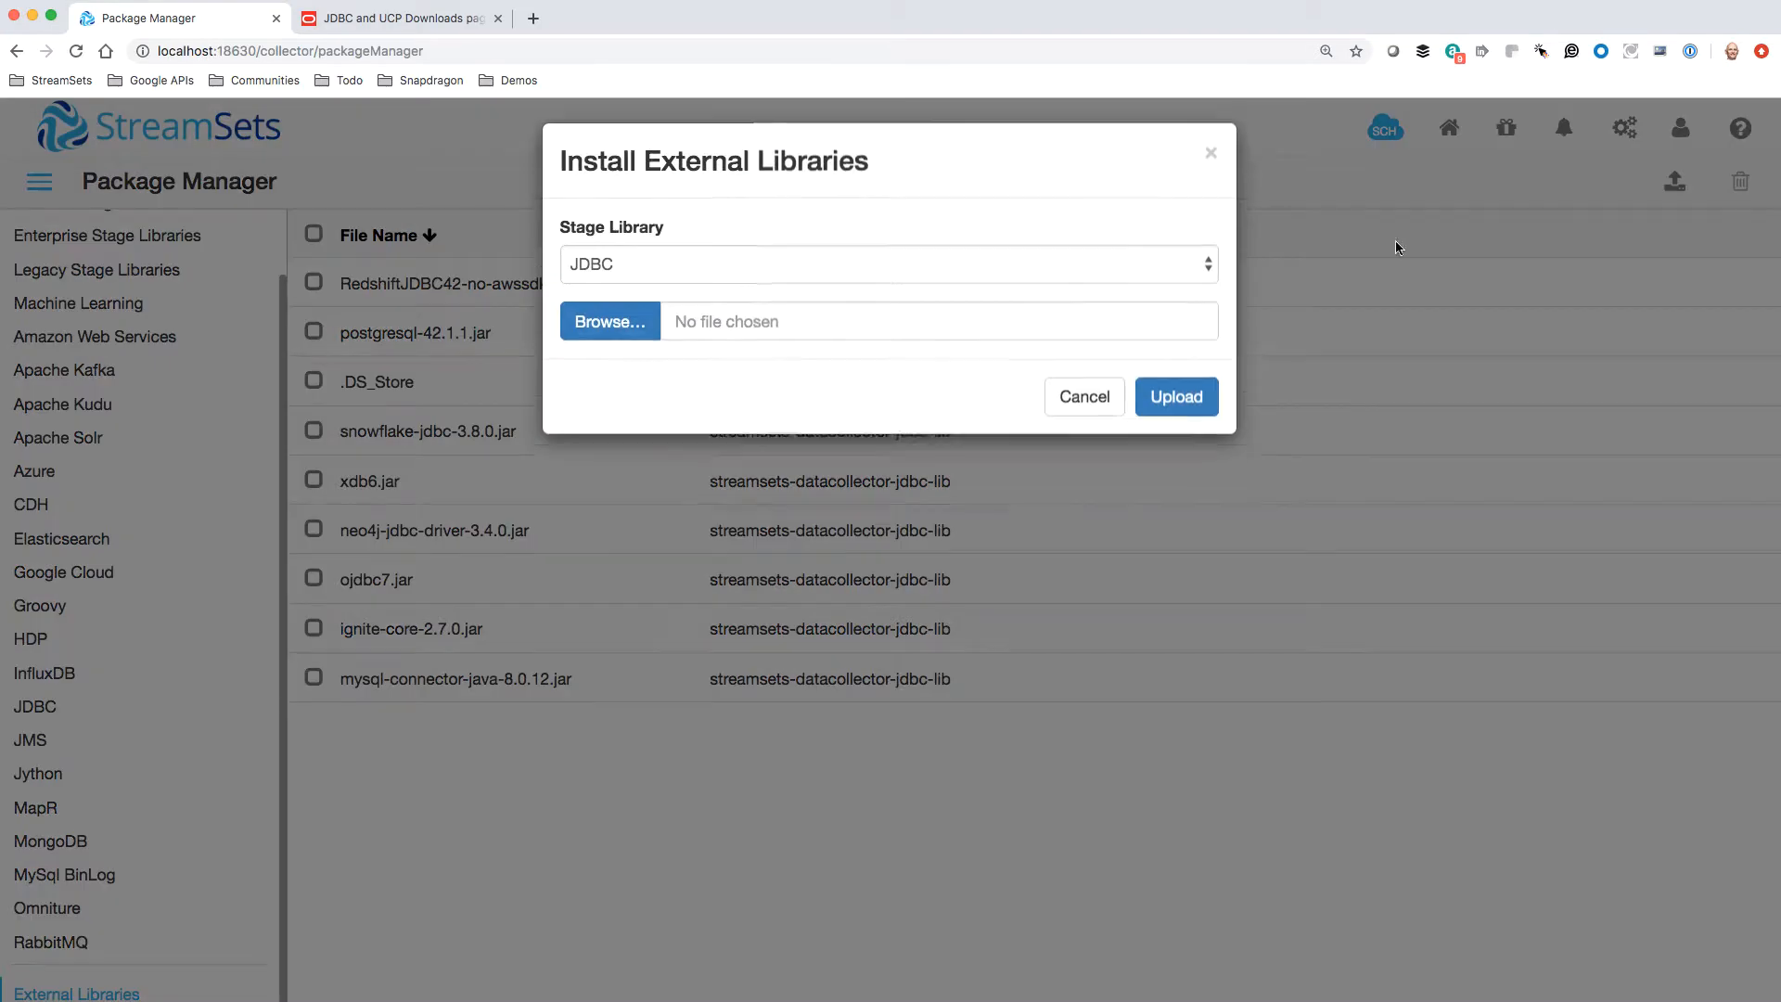
{"action": "left_click", "coordinate": [626, 360]}
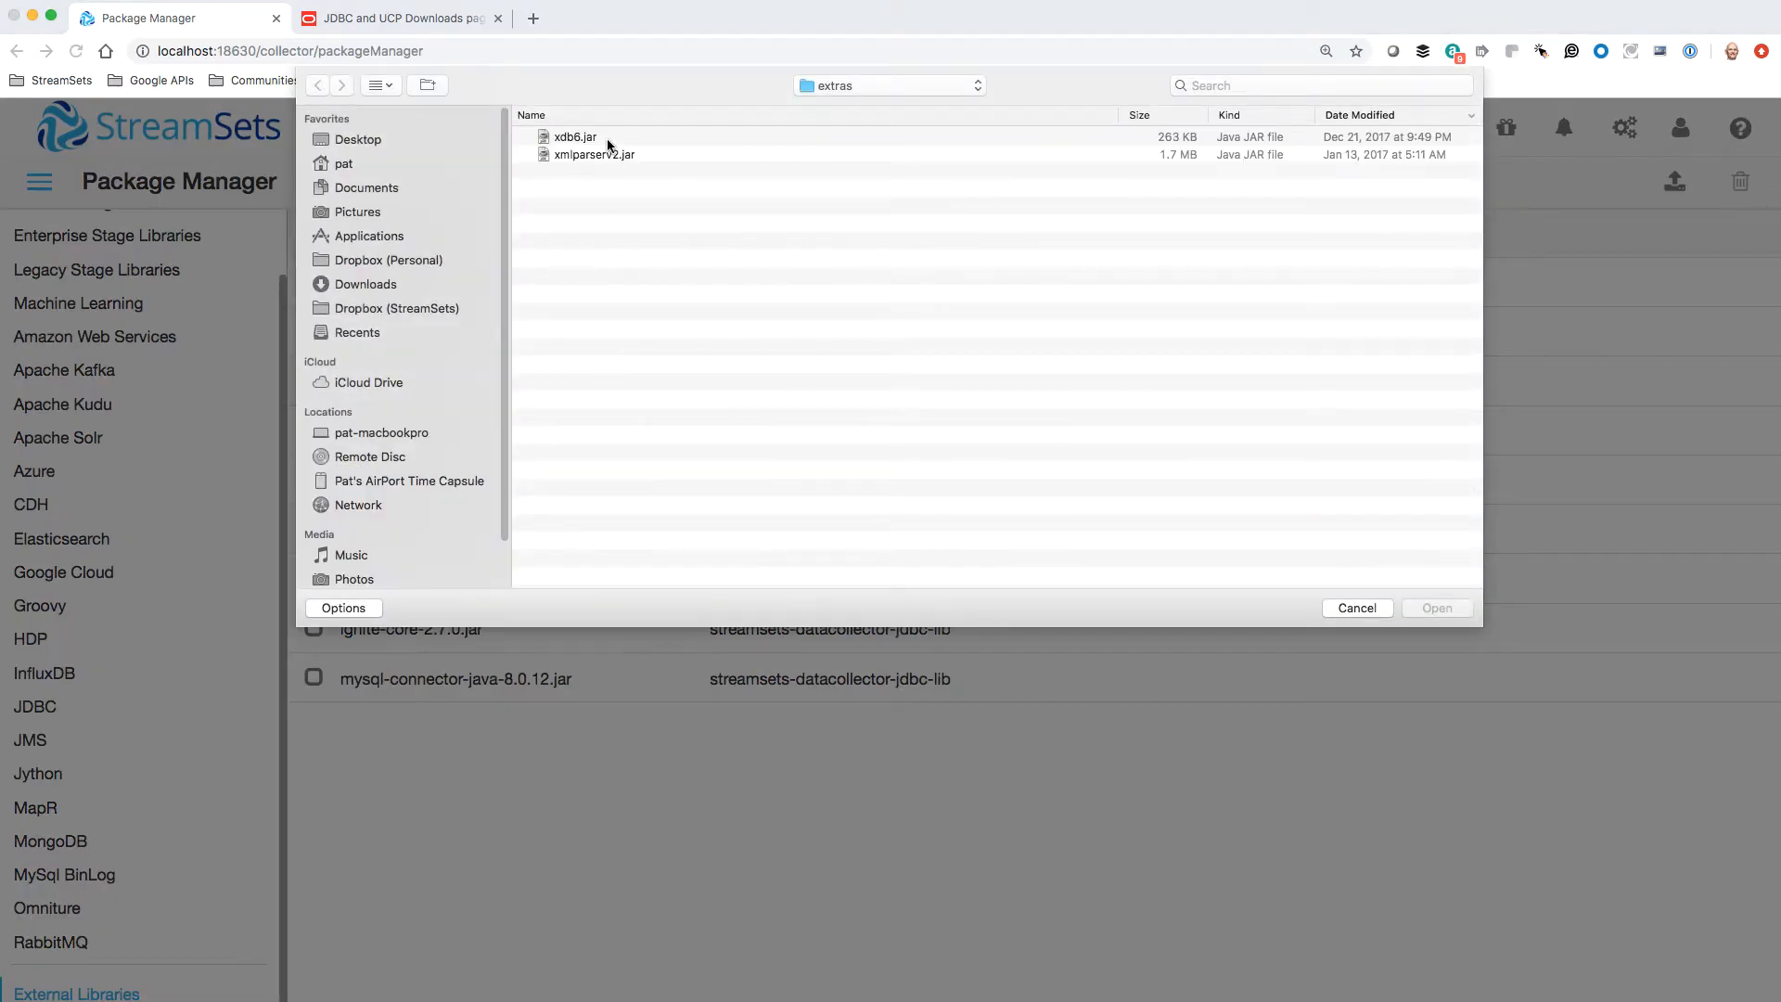
{"action": "left_click", "coordinate": [608, 155]}
{"action": "left_click", "coordinate": [1437, 608]}
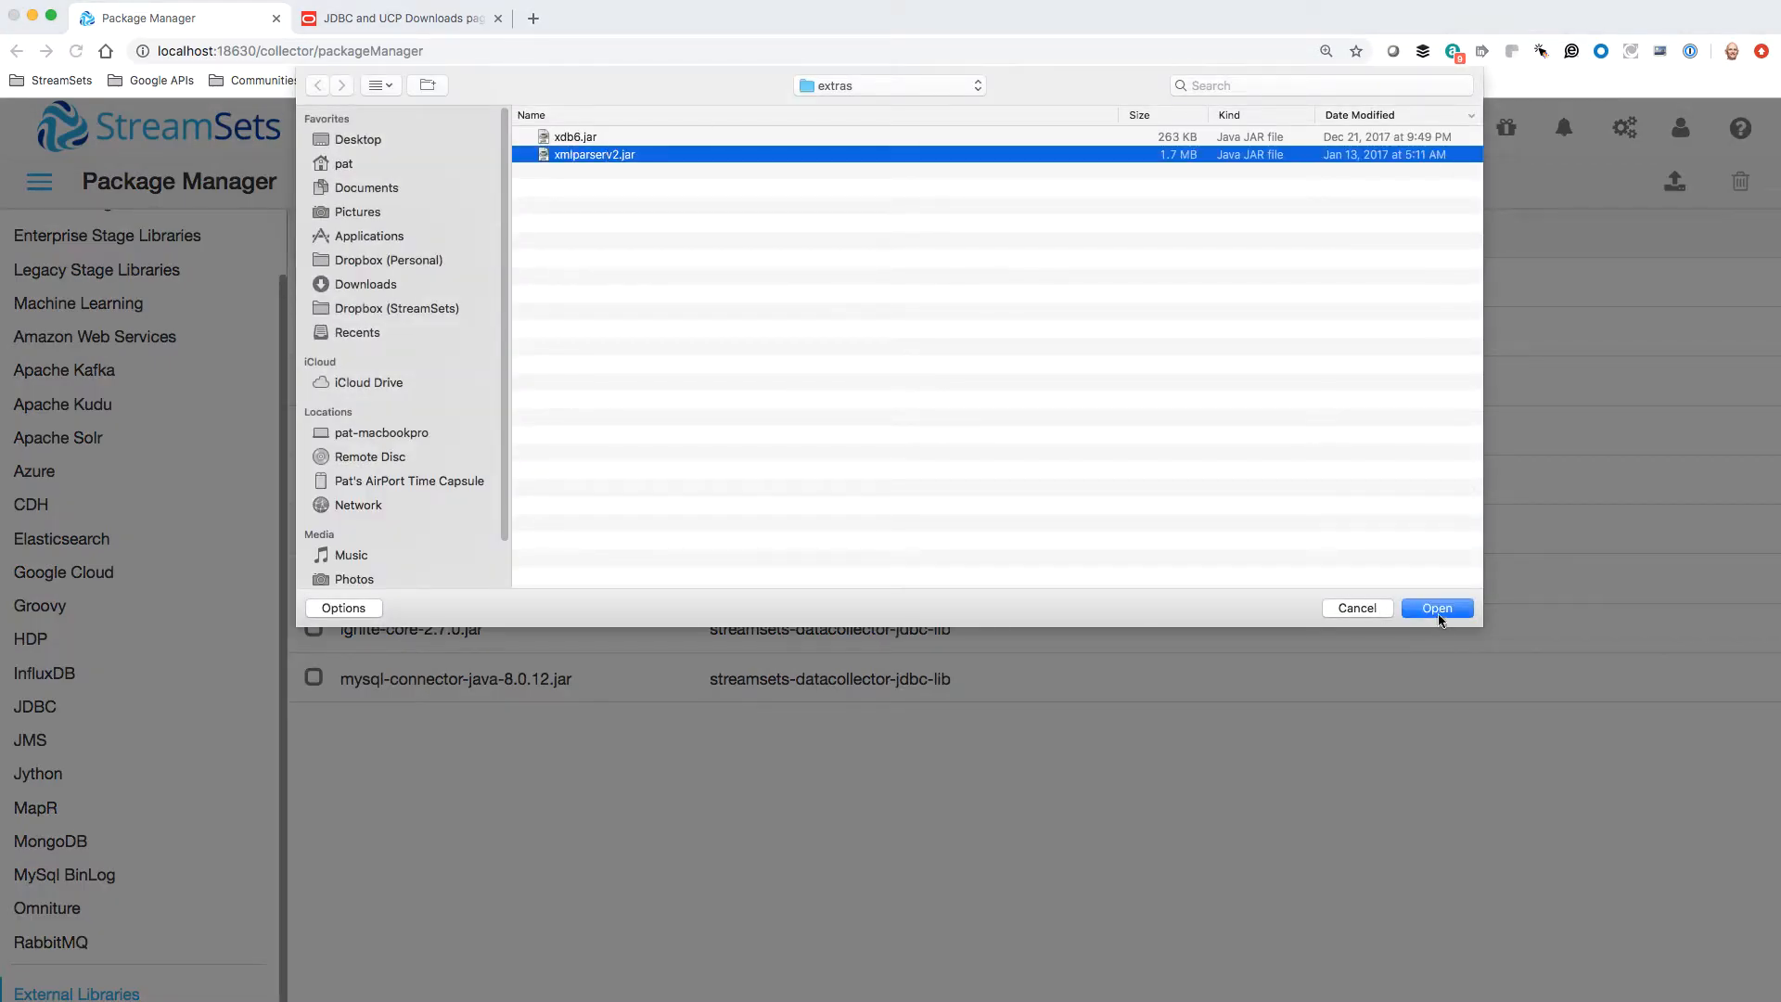
{"action": "left_click", "coordinate": [1175, 419]}
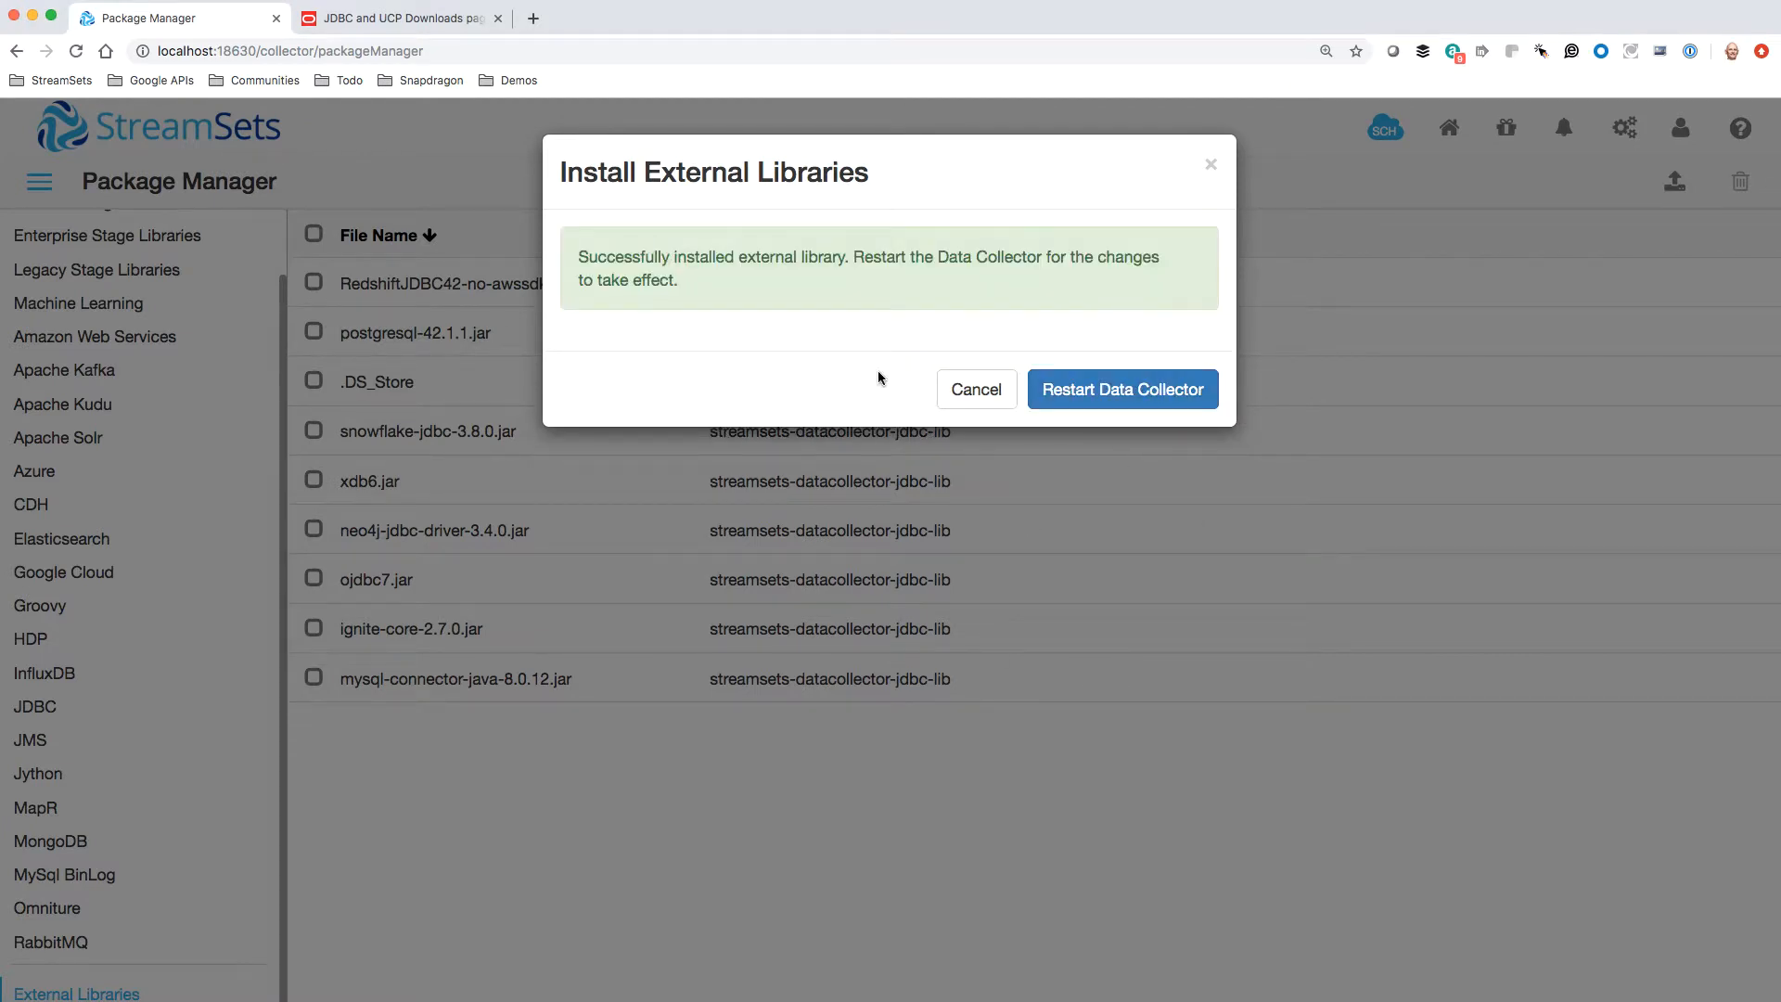
Restart the Data Collector and log back in, filling the username and password from the saved "localhost - SDC" login
{"action": "left_click", "coordinate": [1096, 390]}
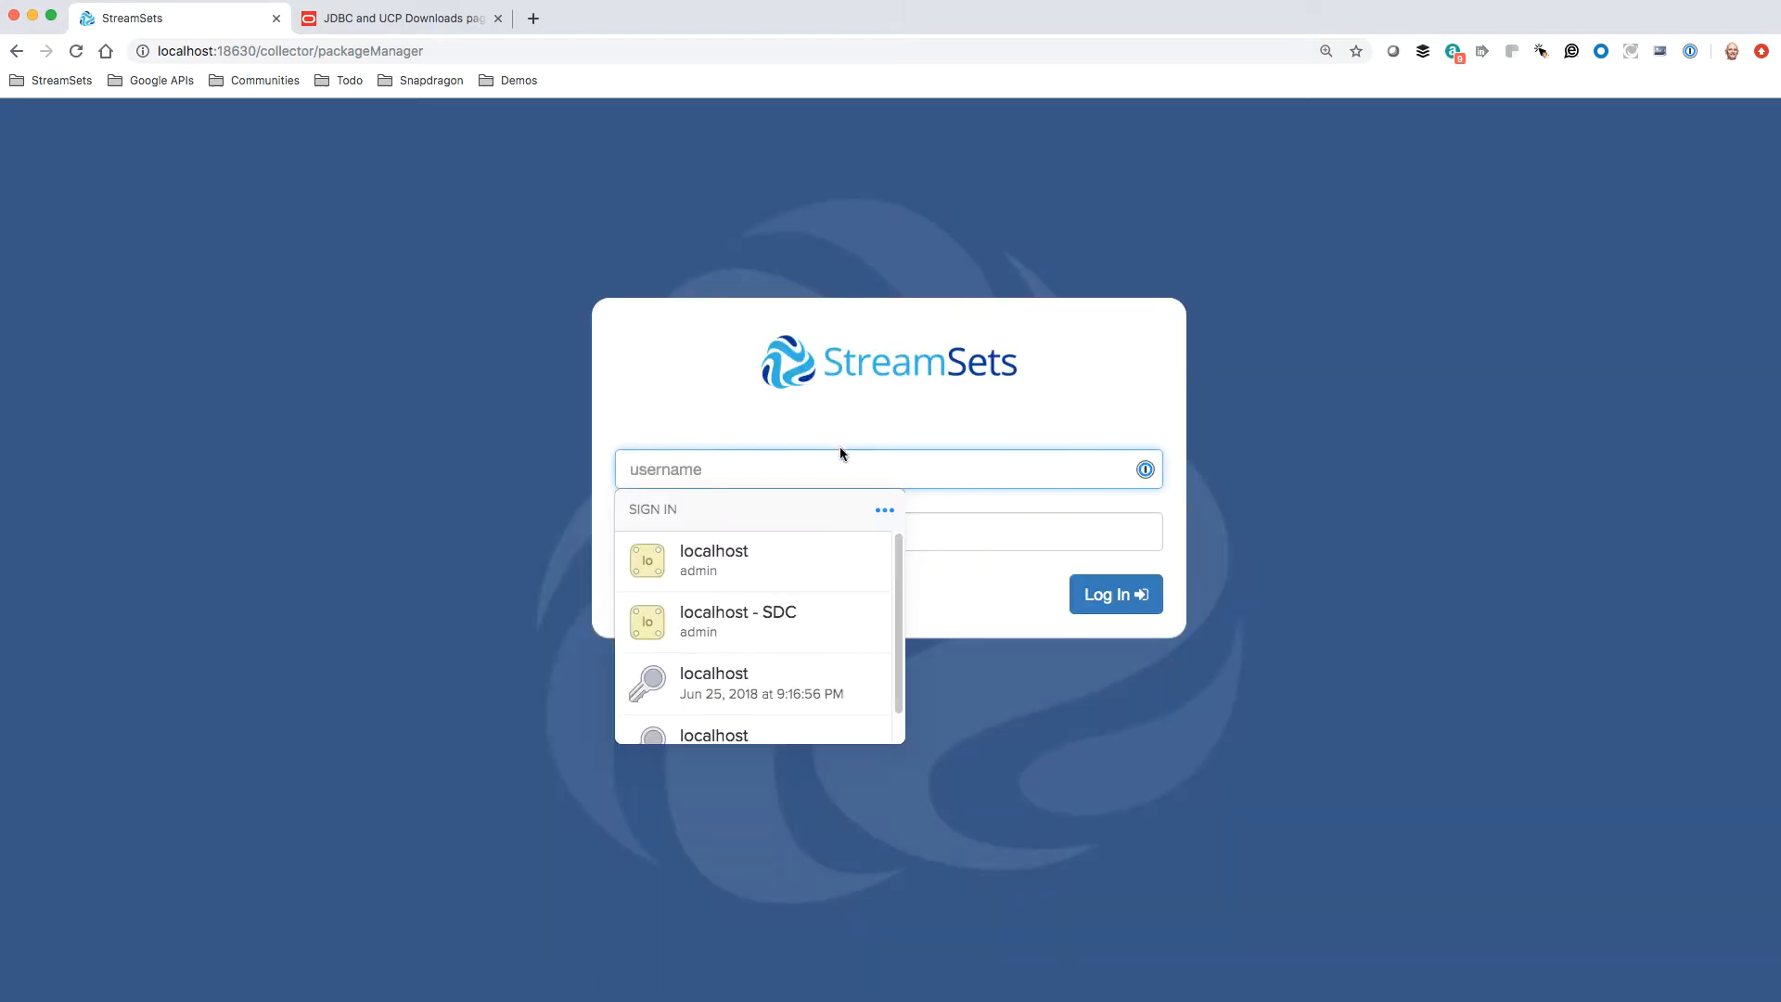
{"action": "left_click", "coordinate": [755, 616]}
{"action": "left_click", "coordinate": [1111, 595]}
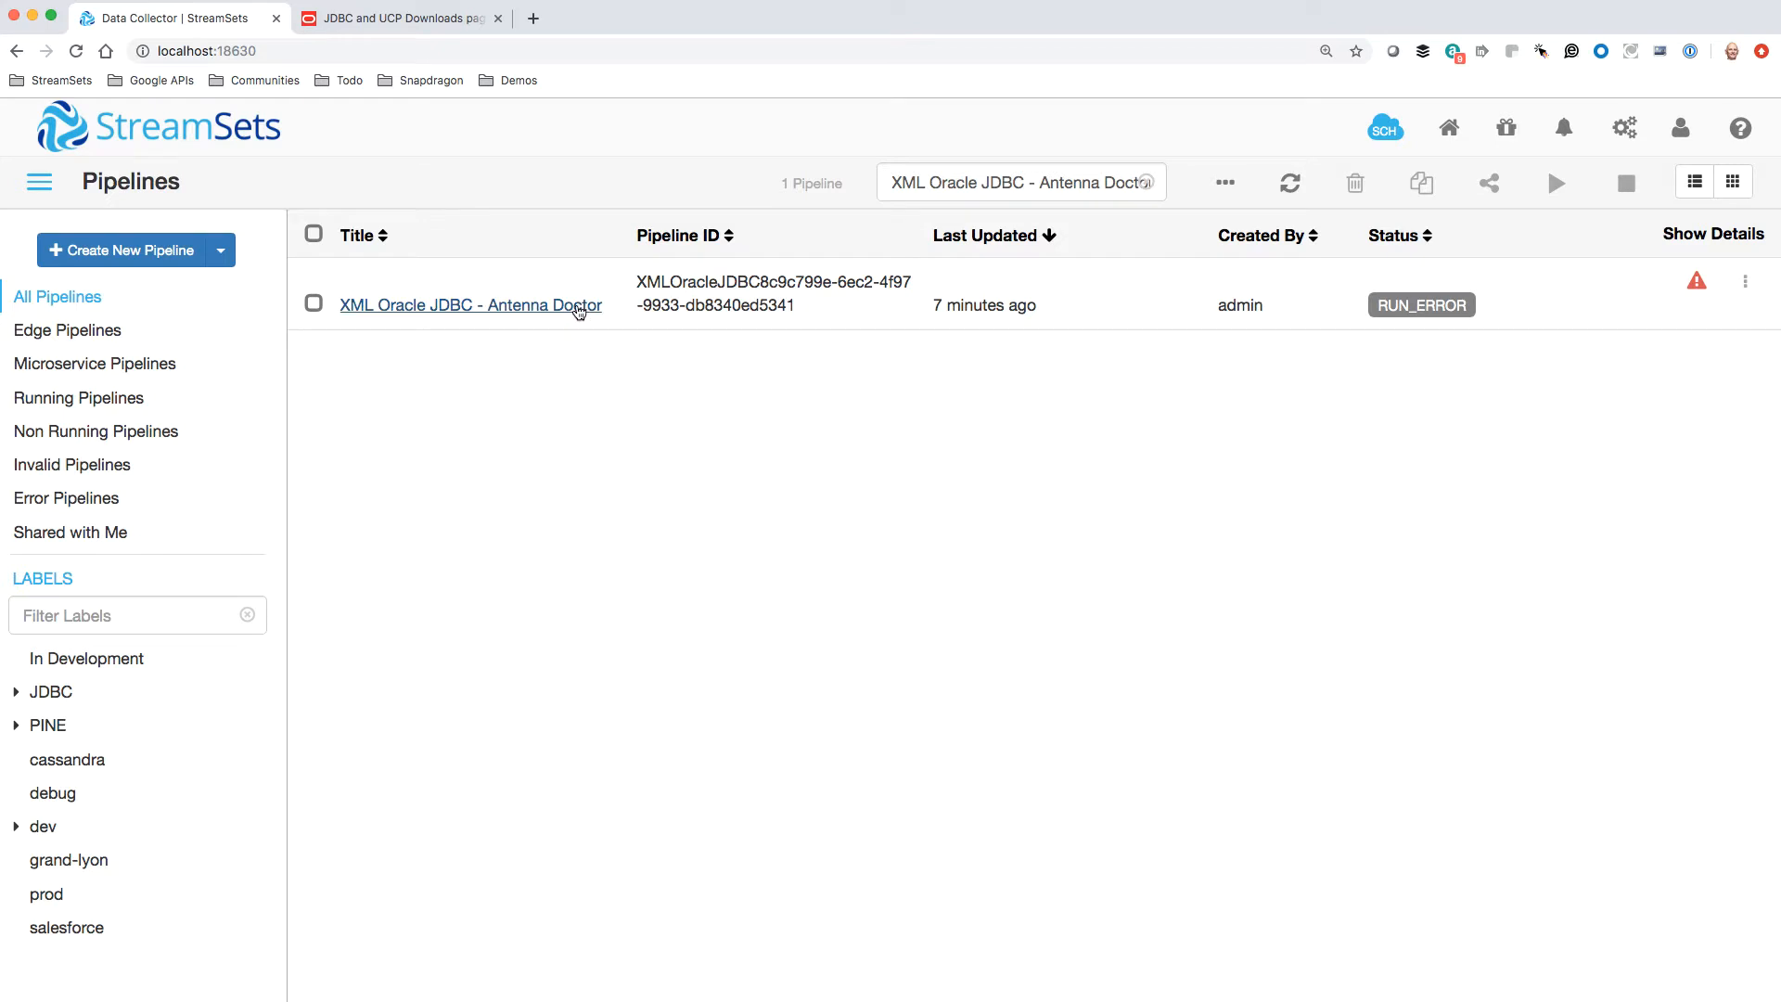
Preview the "XML Oracle JDBC - Antenna Doctor" pipeline with the default preview settings and inspect the XML field of Record1's output
{"action": "left_click", "coordinate": [576, 306]}
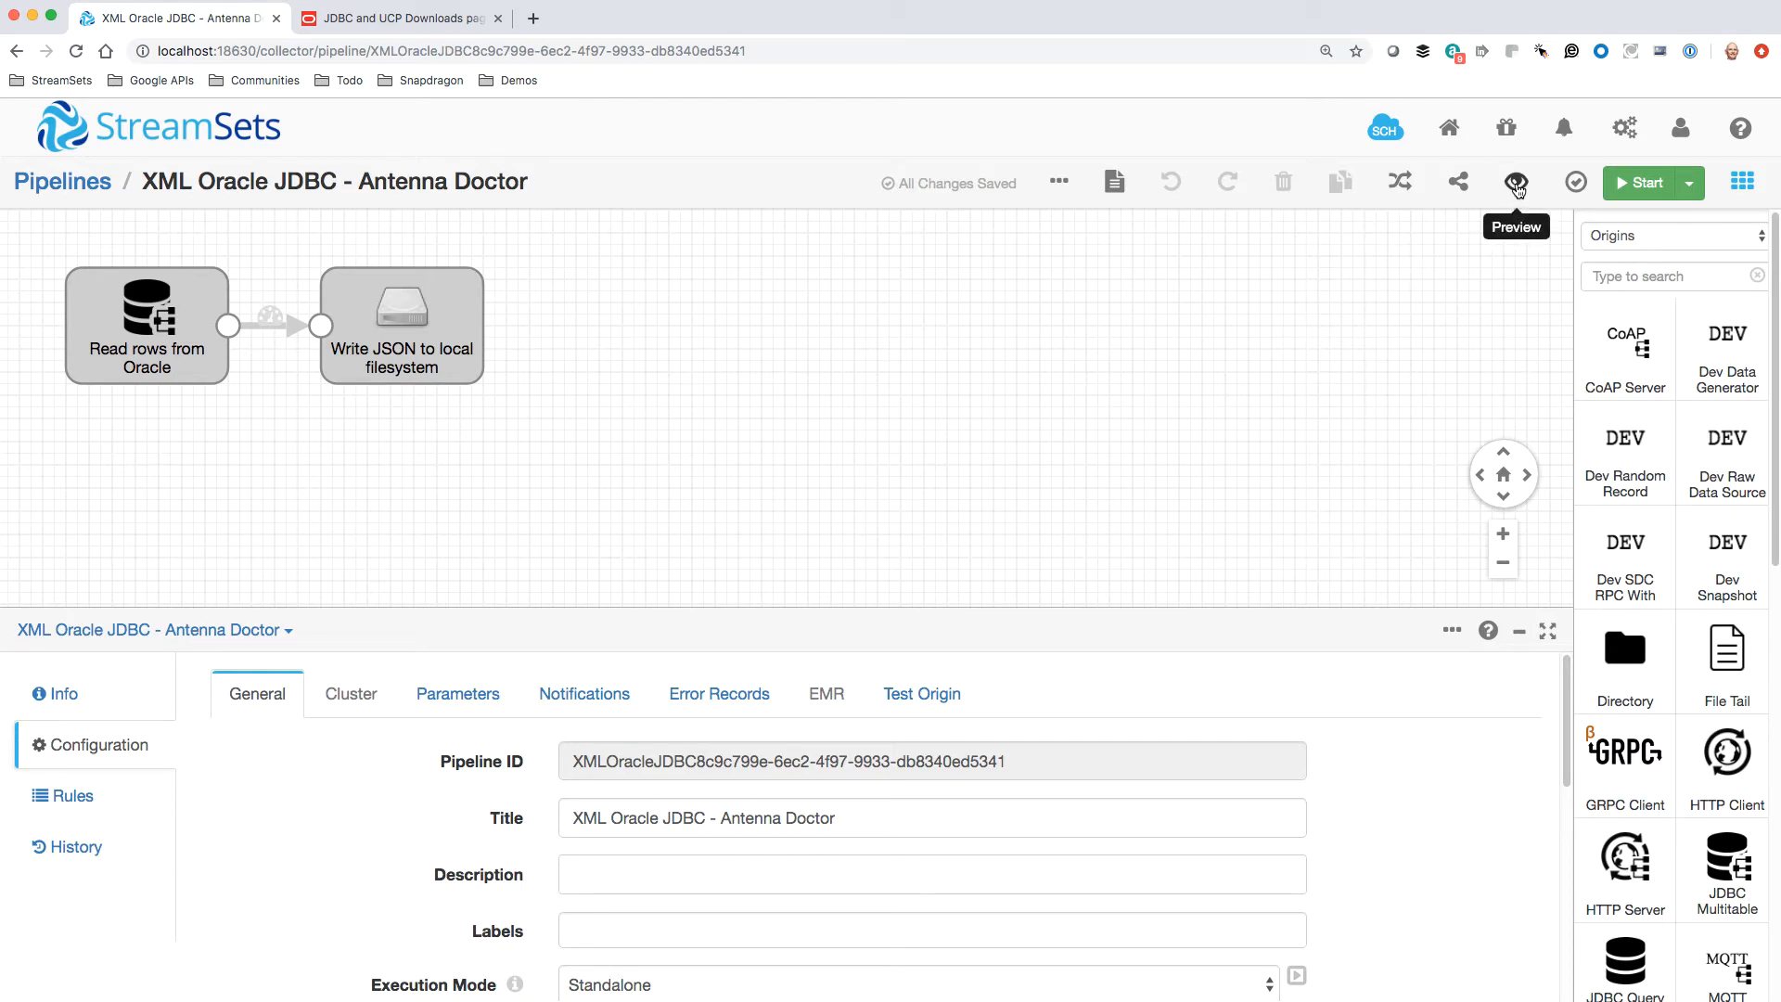
{"action": "left_click", "coordinate": [1517, 183]}
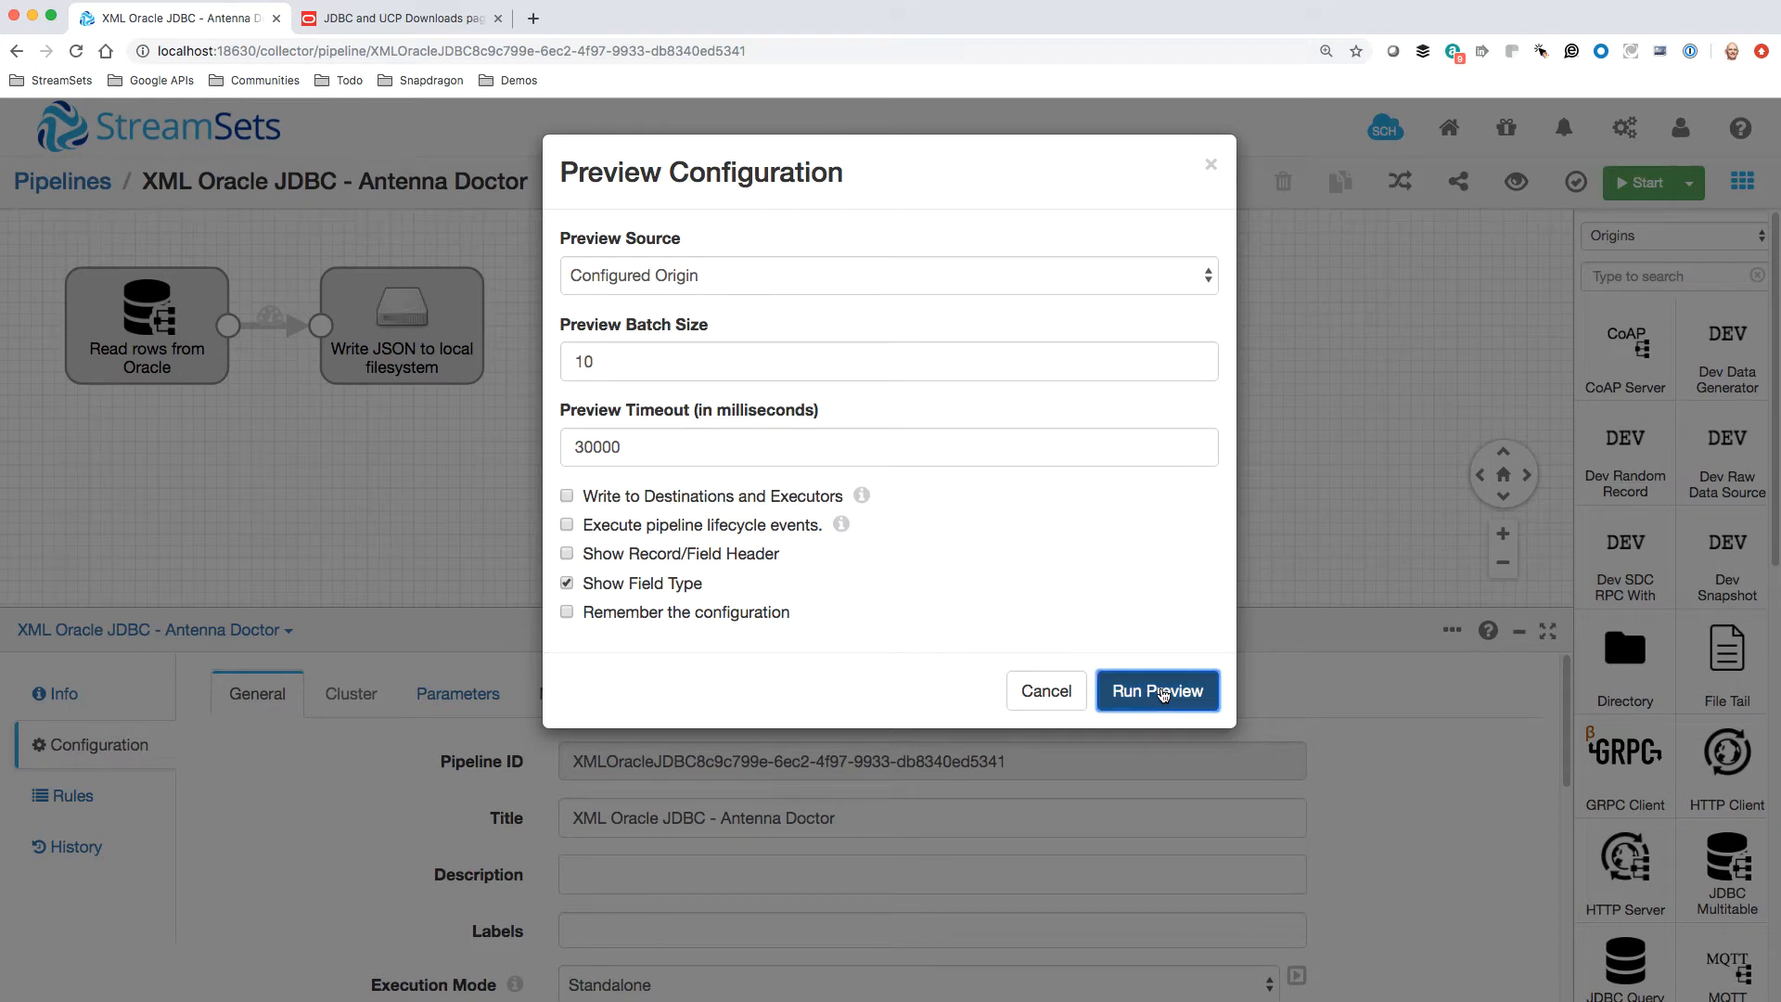
{"action": "left_click", "coordinate": [1162, 695]}
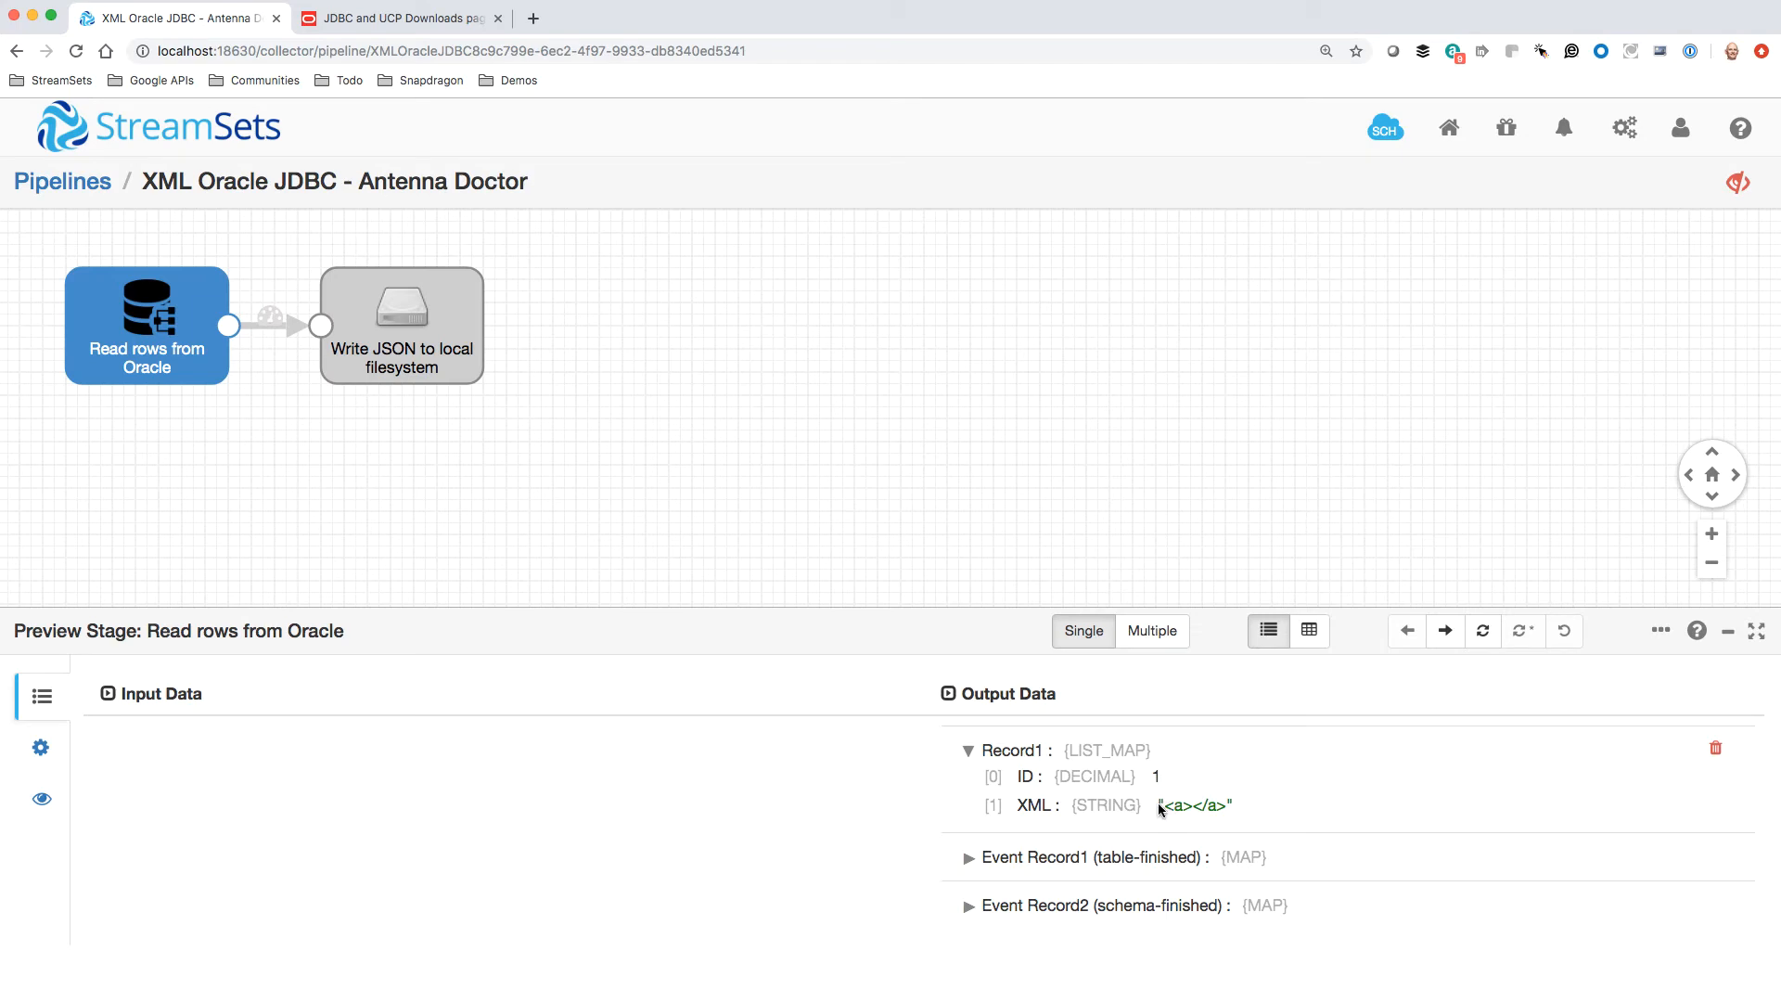
{"action": "left_click_drag", "start_coordinate": [1162, 810], "coordinate": [1232, 807]}
{"action": "left_click", "coordinate": [1284, 804]}
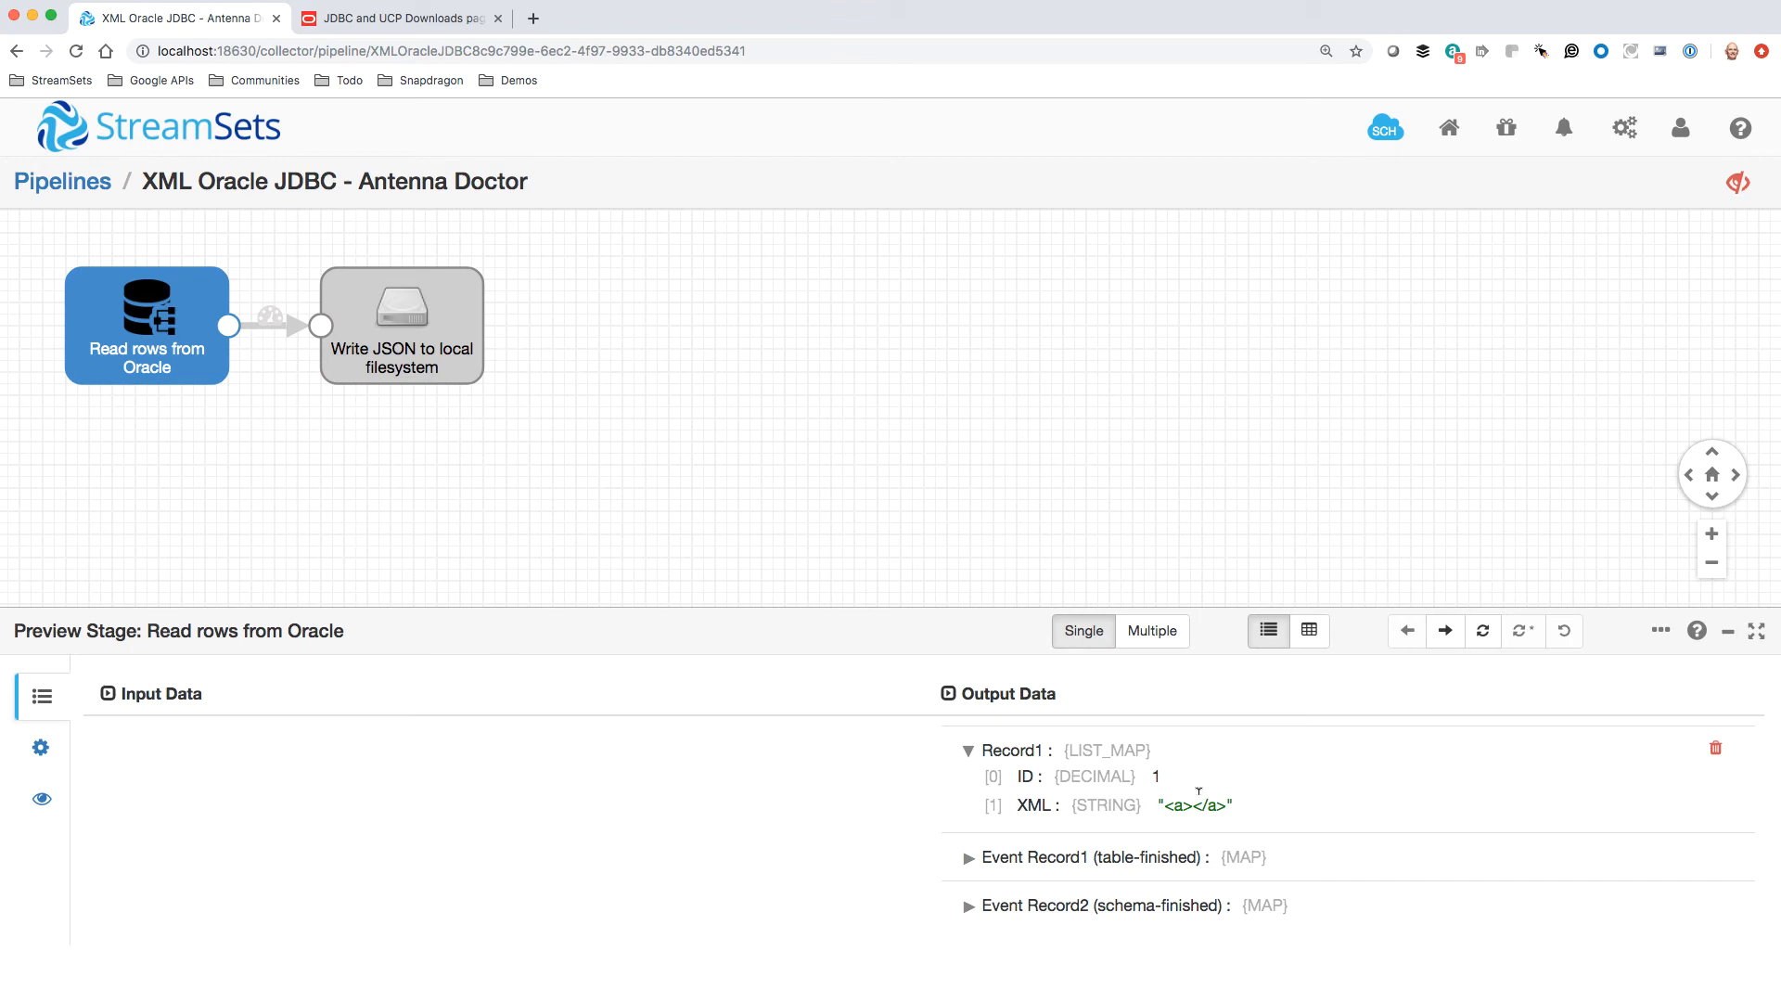